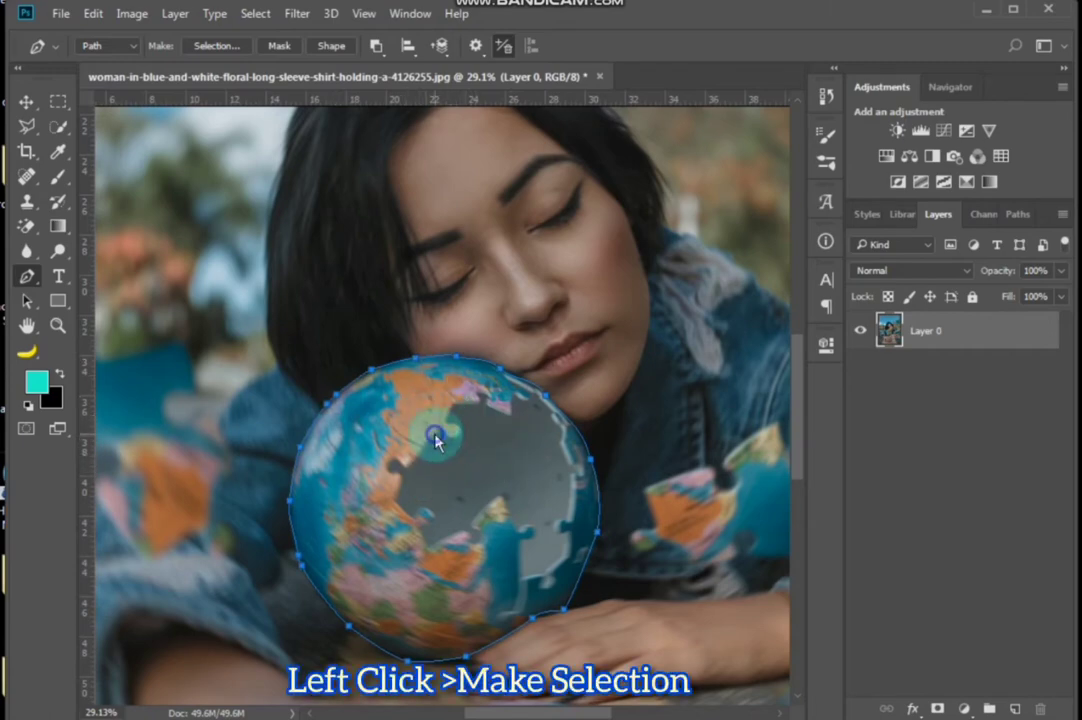
Convert the path around the globe into a new anti-aliased selection with a feather radius of 0 pixels
{"action": "right_click", "coordinate": [435, 437]}
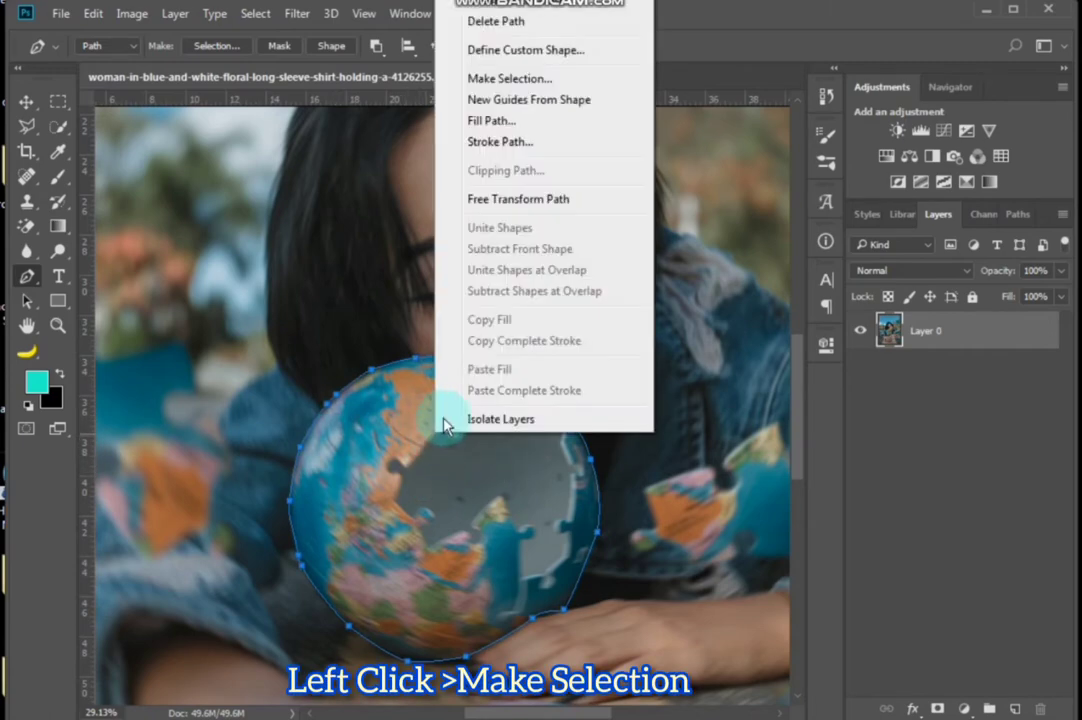
{"action": "left_click", "coordinate": [545, 80]}
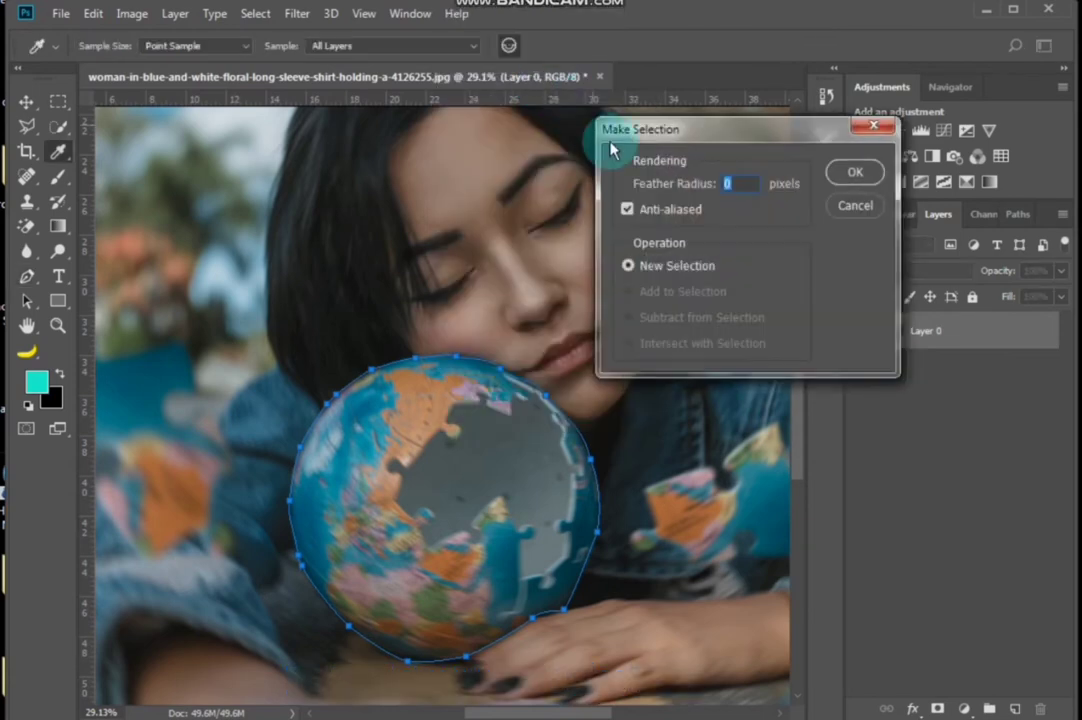
{"action": "left_click", "coordinate": [838, 178]}
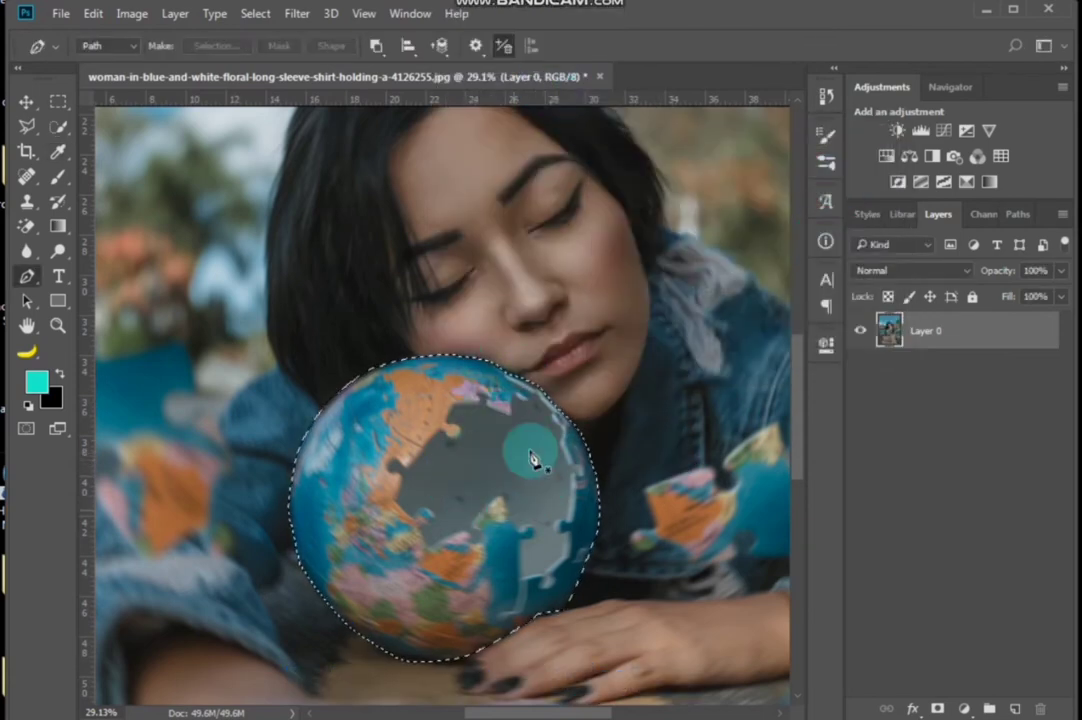
{"action": "left_click", "coordinate": [30, 101]}
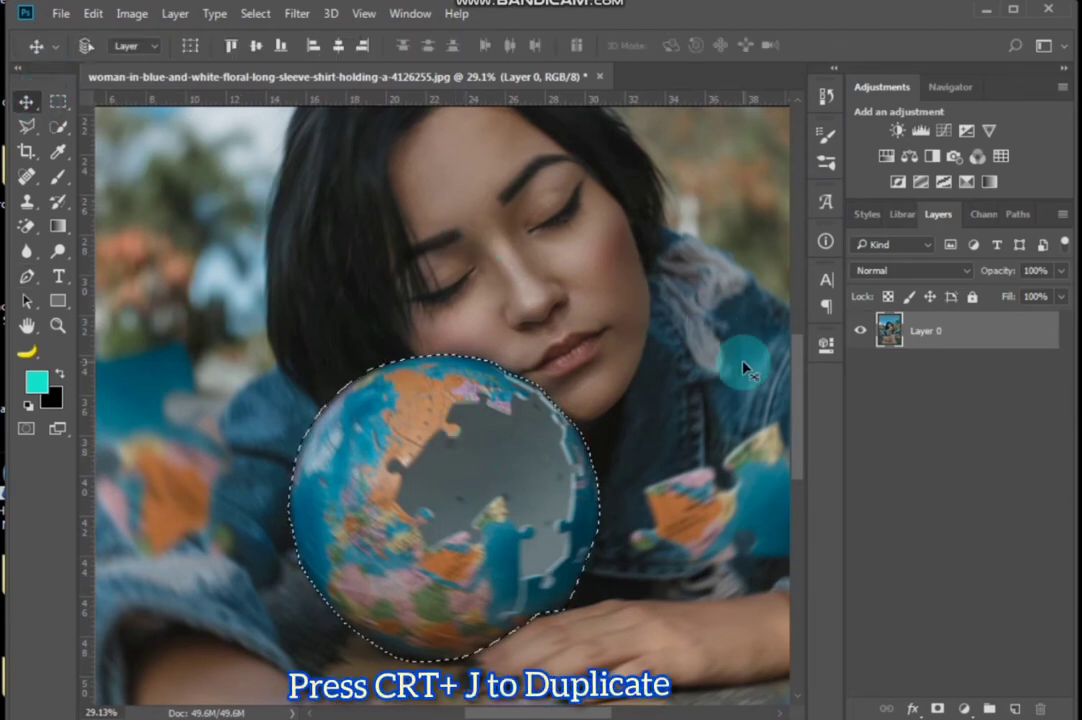
{"action": "key", "text": "ctrl+j"}
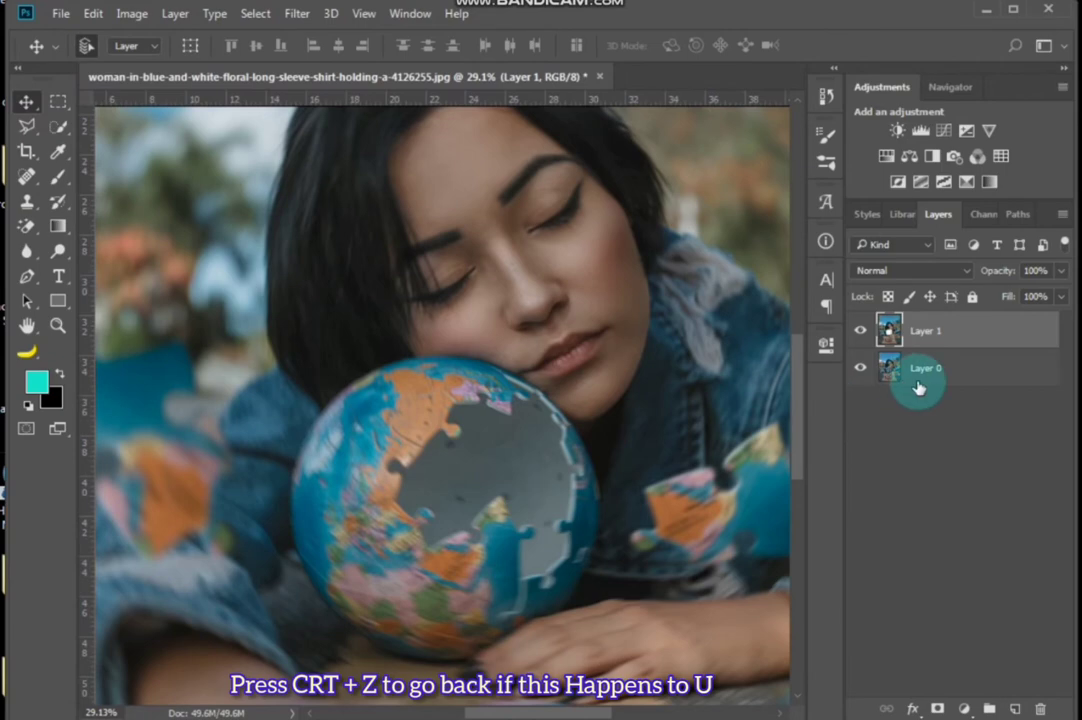
{"action": "left_click", "coordinate": [919, 388]}
{"action": "key", "text": "ctrl+z"}
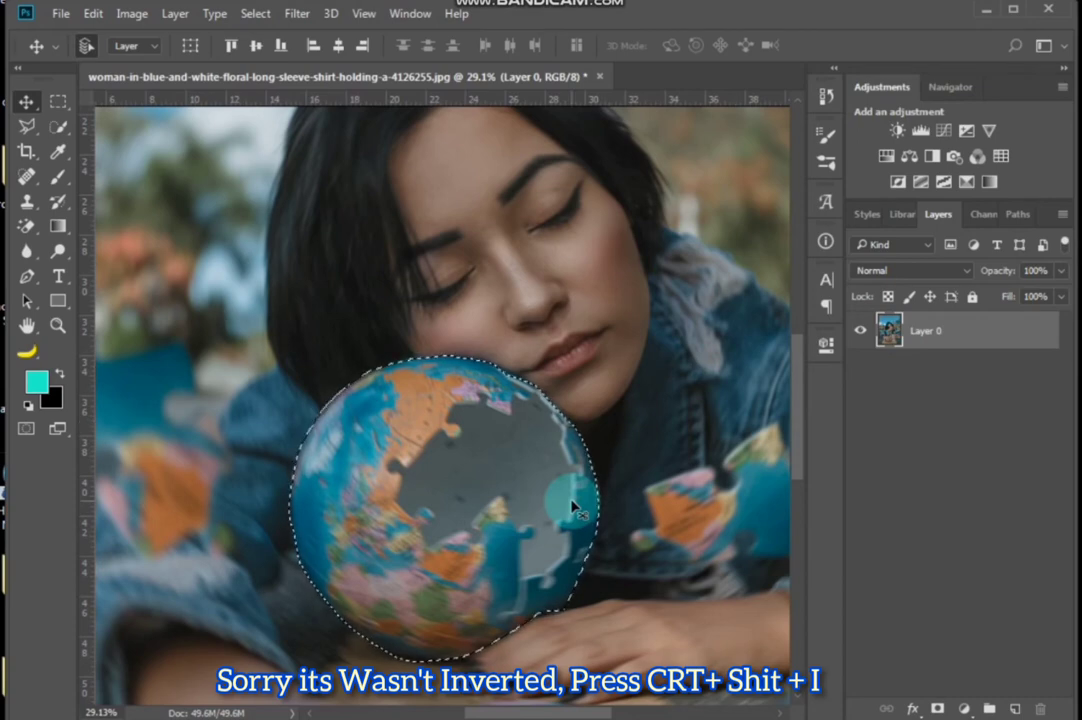
Invert the selection so only the globe gets copied, copy it onto its own layer and duplicate that layer
{"action": "key", "text": "ctrl+0"}
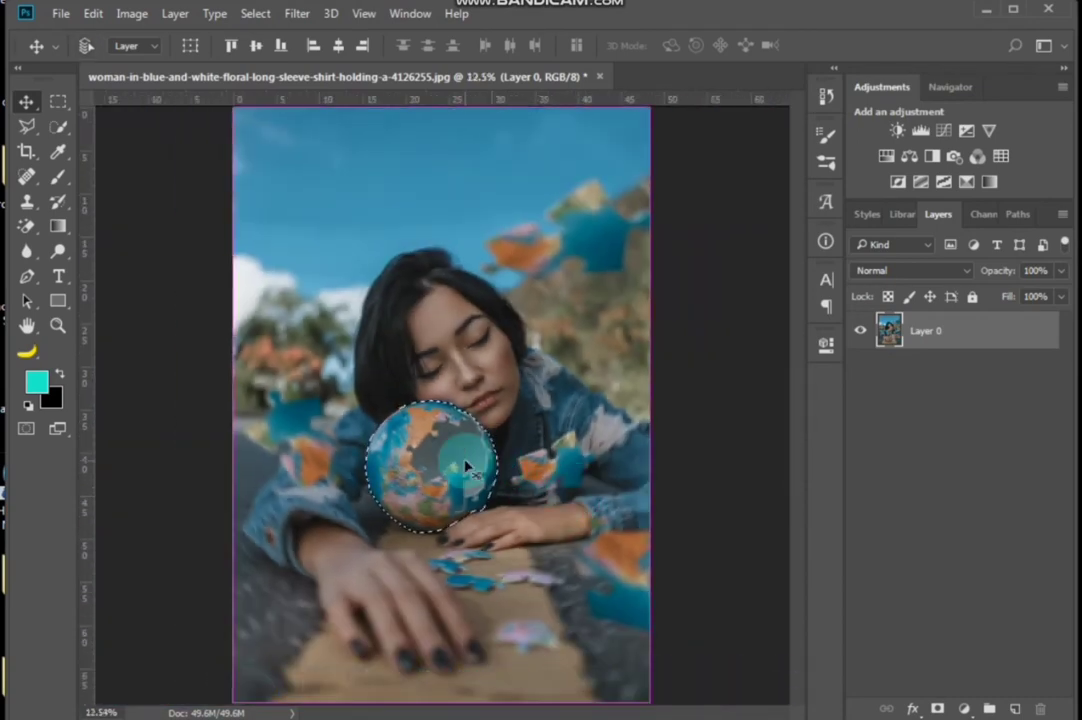
{"action": "key", "text": "ctrl+j"}
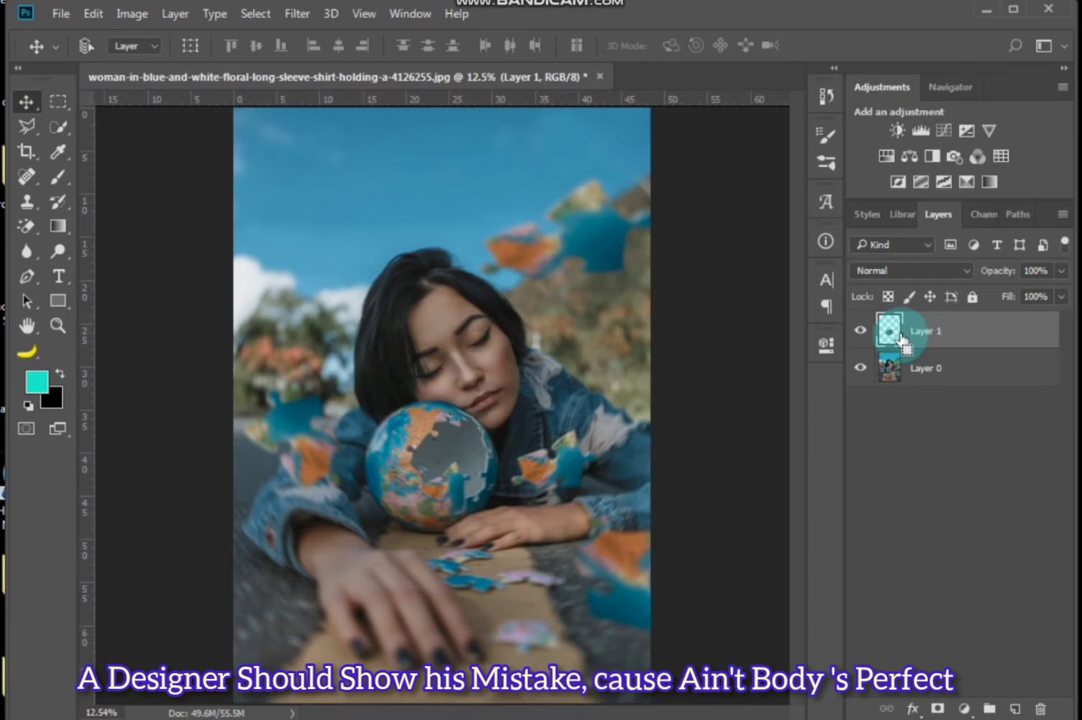
{"action": "key", "text": "ctrl+j"}
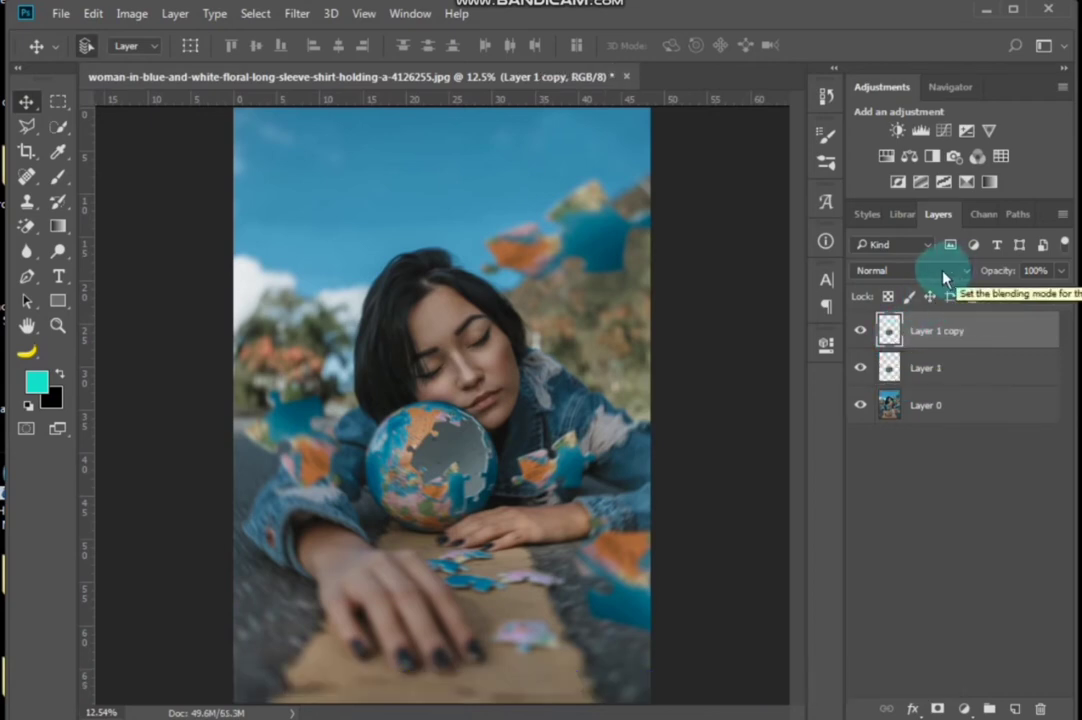
Convert the upper globe layer to a Smart Object and set its blending mode to Screen
{"action": "right_click", "coordinate": [942, 334]}
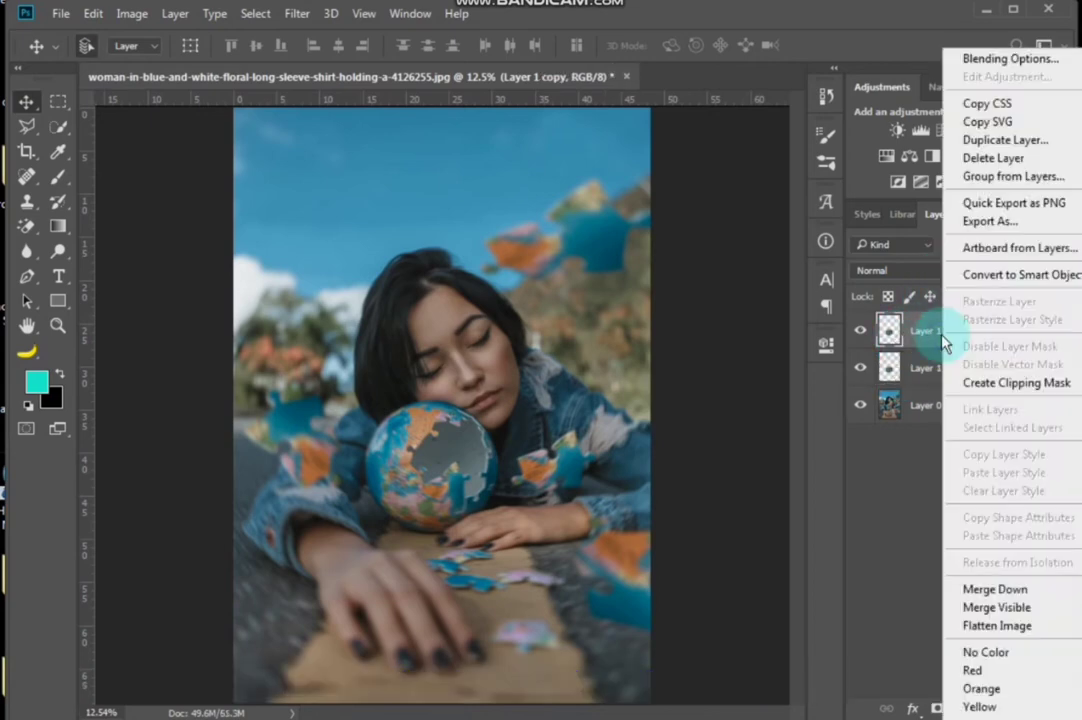
{"action": "left_click", "coordinate": [995, 280]}
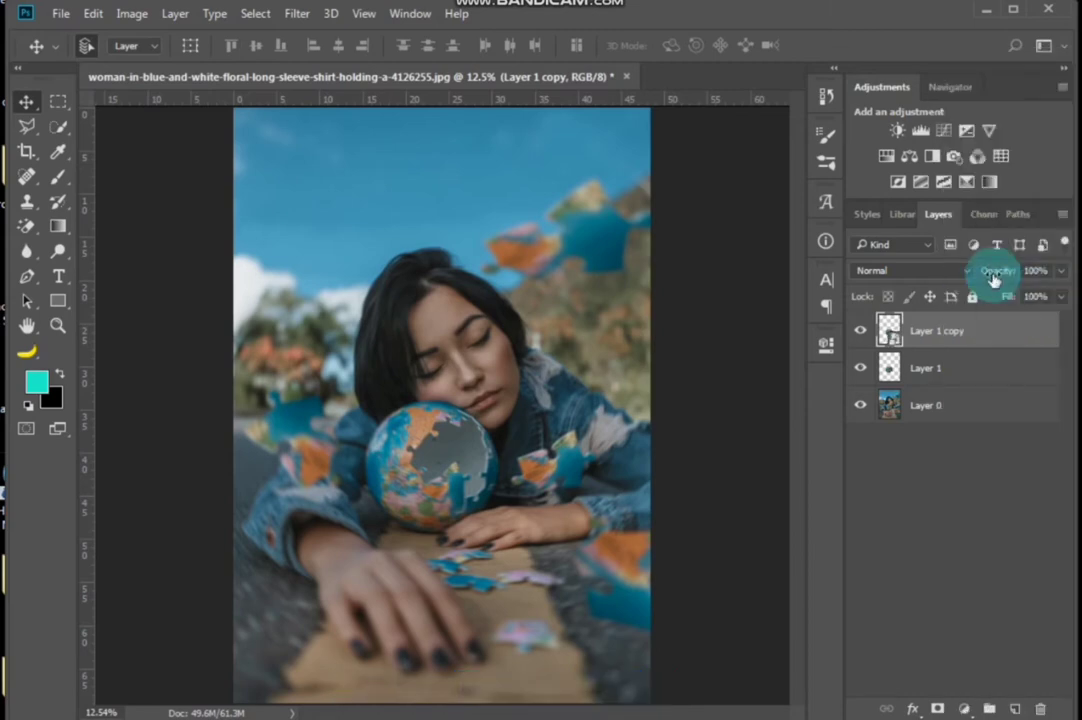
{"action": "left_click", "coordinate": [940, 272]}
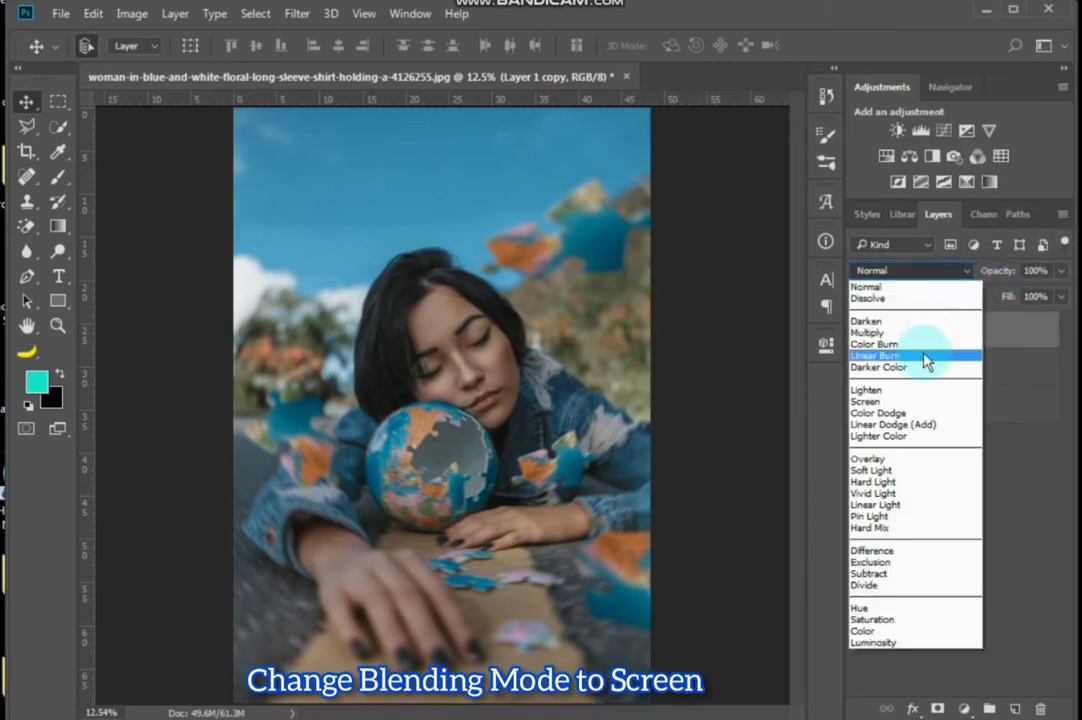
{"action": "left_click", "coordinate": [903, 402]}
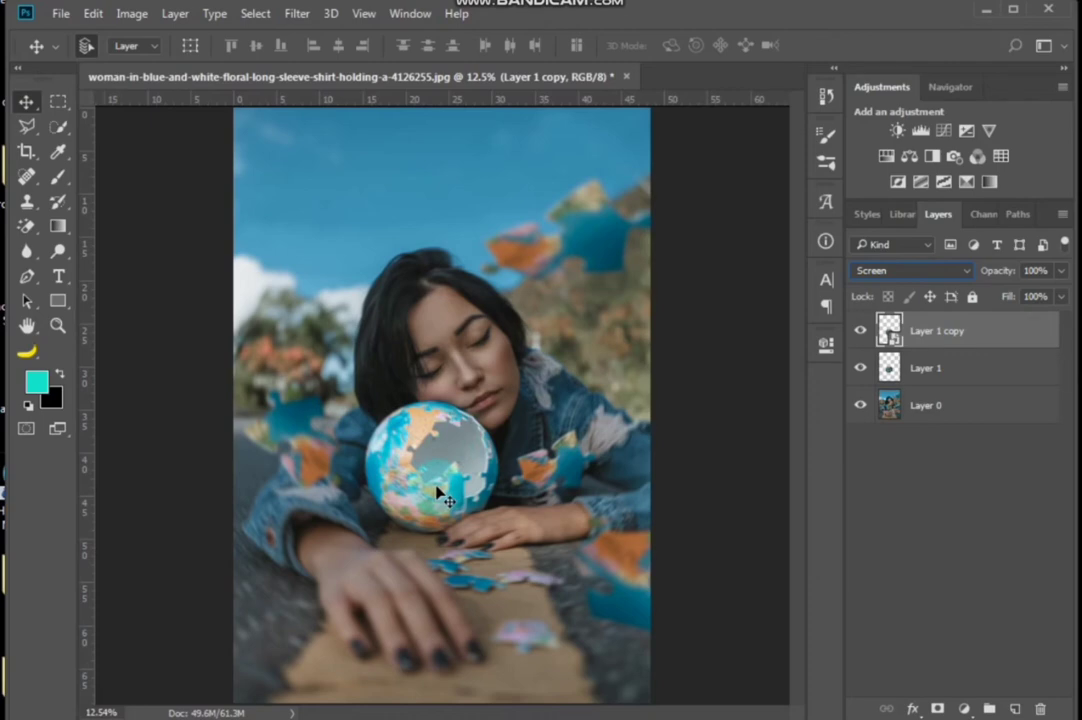
Apply a Gaussian Blur with a 6-pixel radius to the Screen-mode globe layer
{"action": "left_click", "coordinate": [300, 14]}
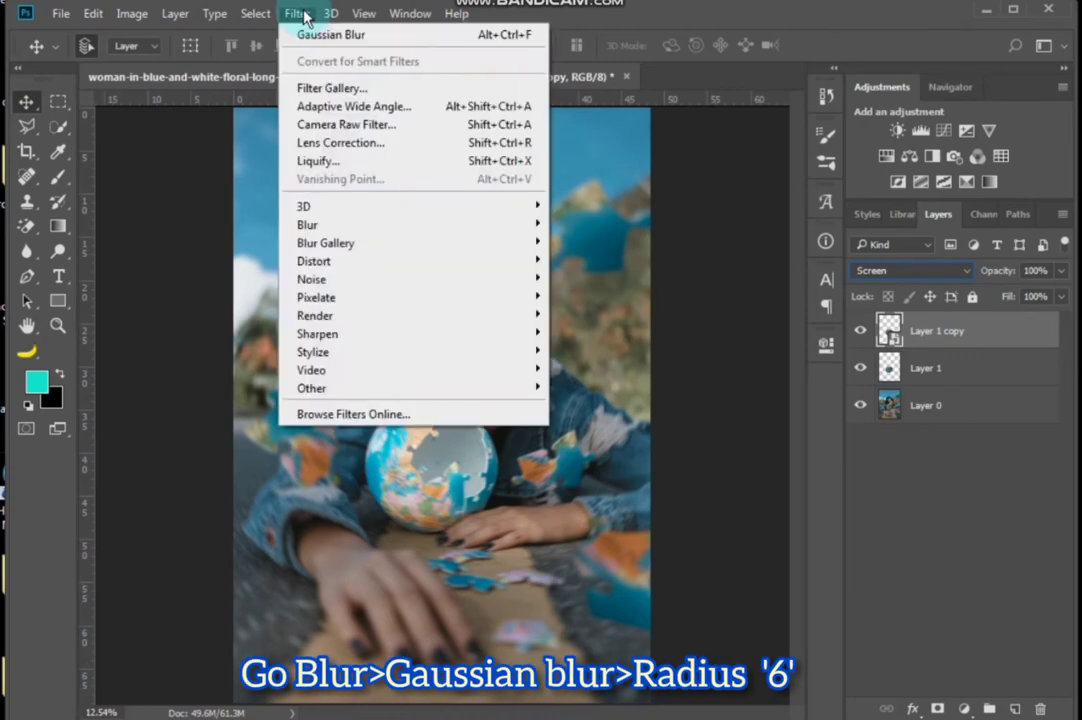
{"action": "mouse_move", "coordinate": [389, 225]}
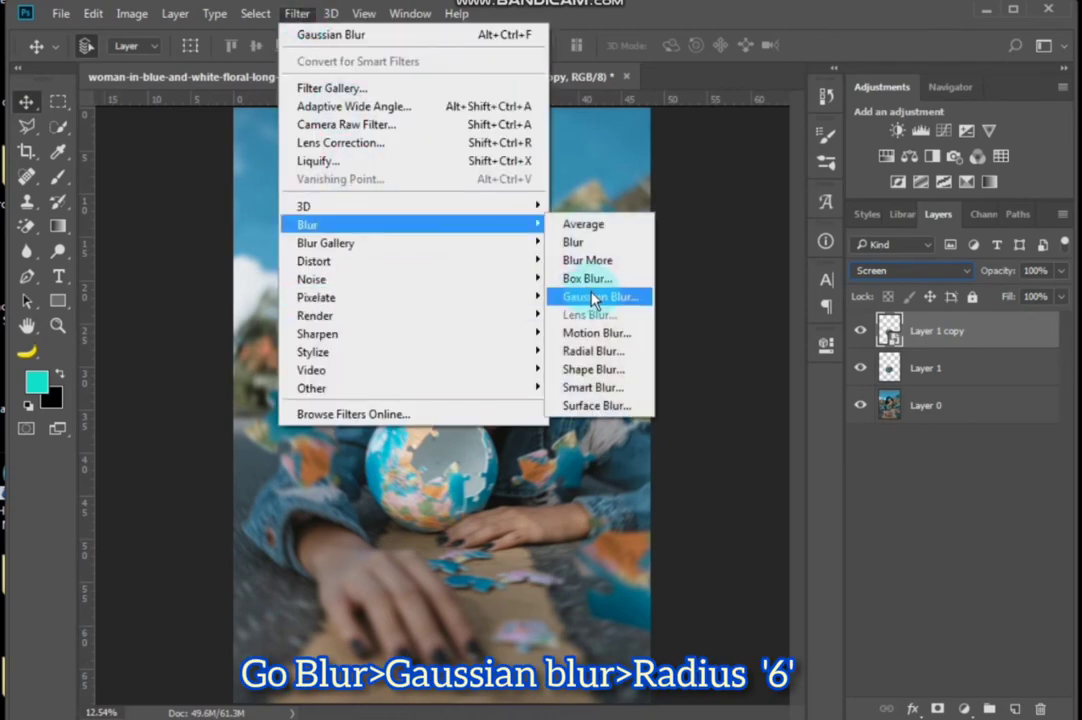
{"action": "left_click", "coordinate": [597, 298]}
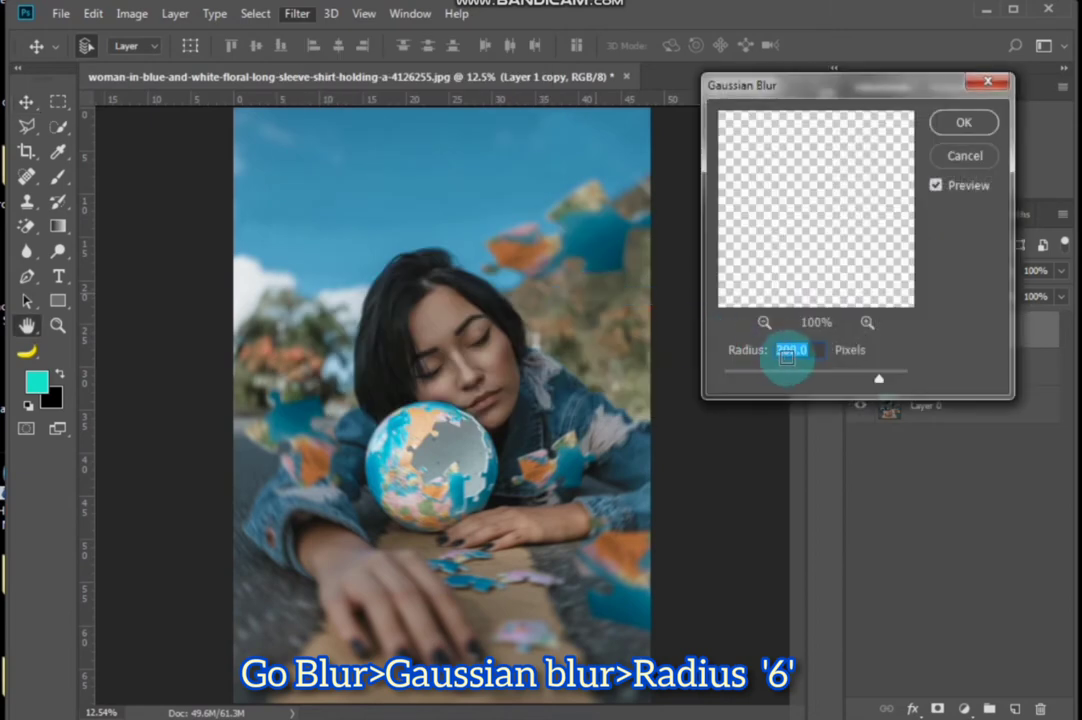
{"action": "type", "text": "6"}
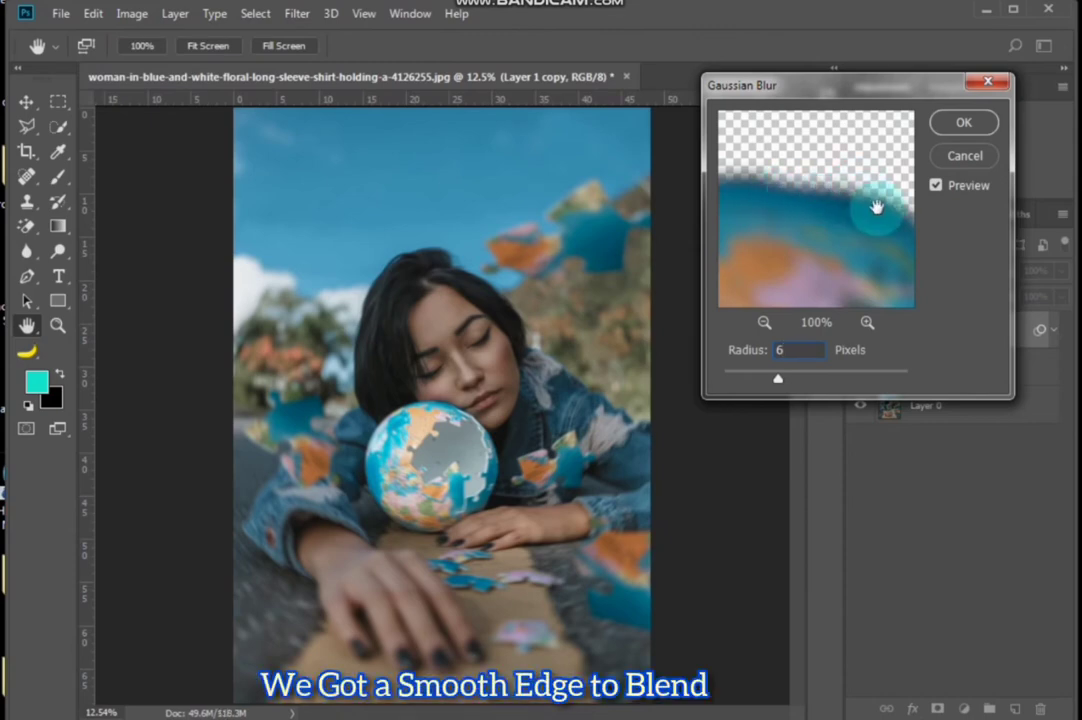
{"action": "left_click", "coordinate": [964, 124]}
Duplicate the blurred globe layer and set the duplicate's Gaussian Blur radius to 140 pixels
{"action": "left_click", "coordinate": [985, 350]}
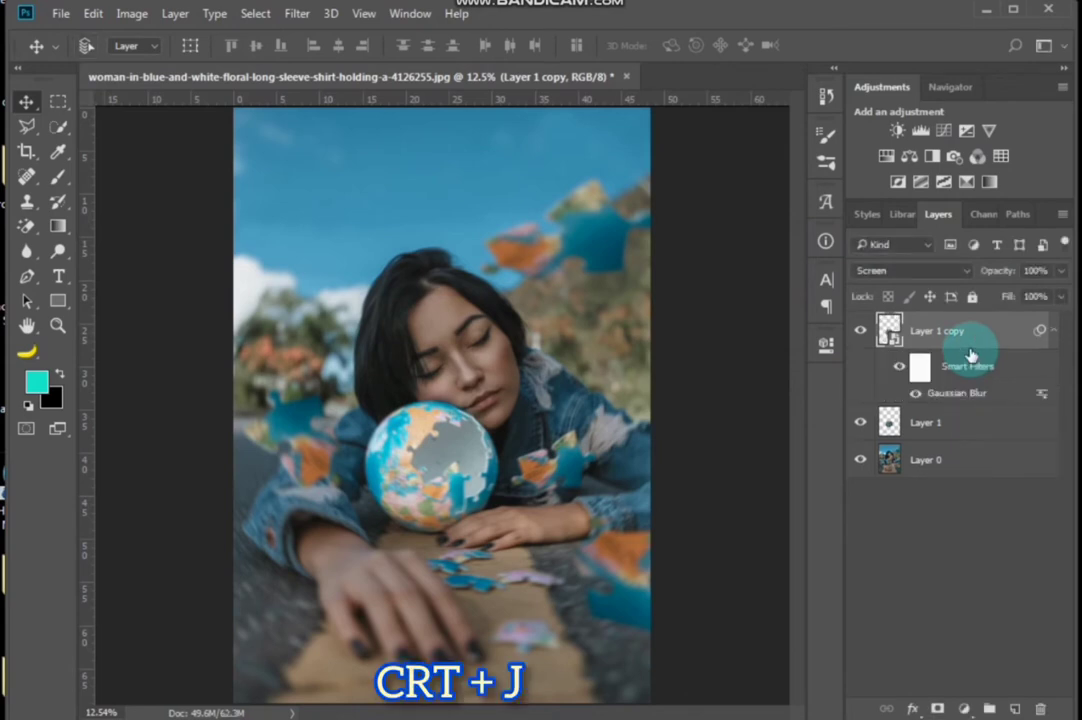
{"action": "key", "text": "ctrl+j"}
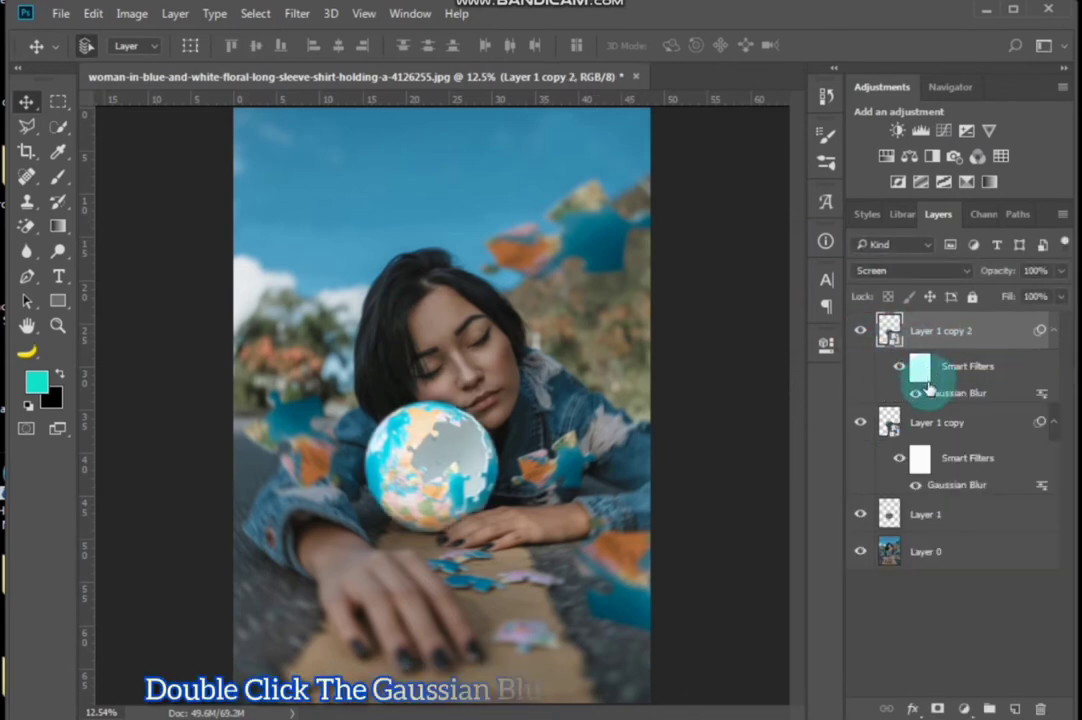
{"action": "double_click", "coordinate": [941, 394]}
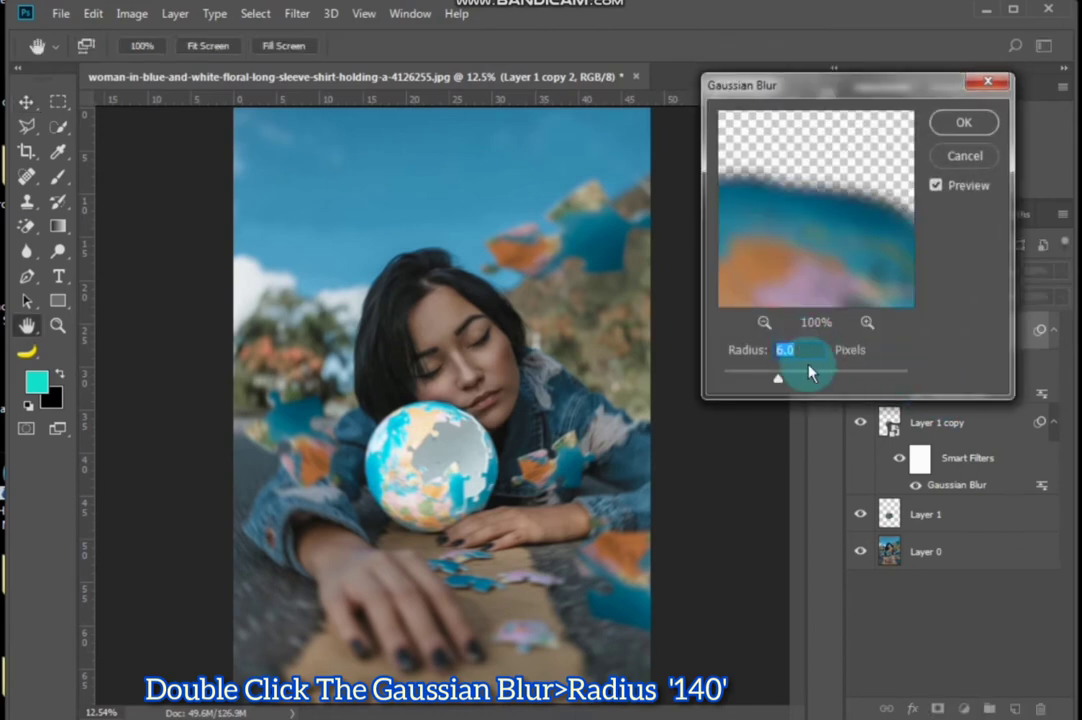
{"action": "type", "text": "1"}
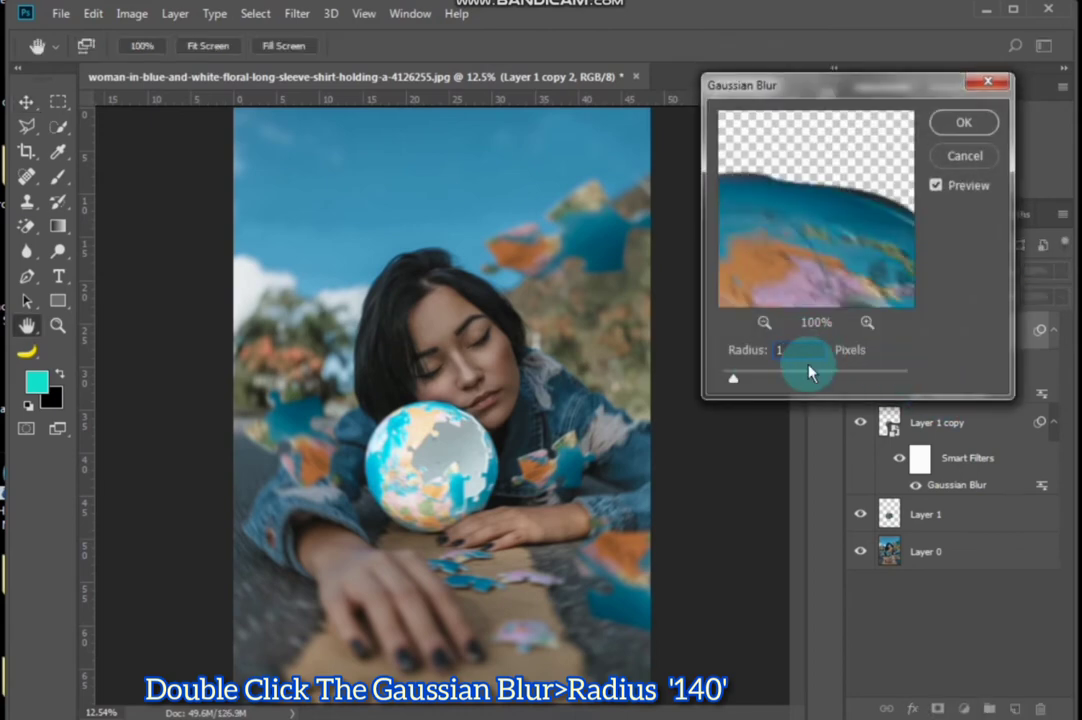
{"action": "type", "text": "4"}
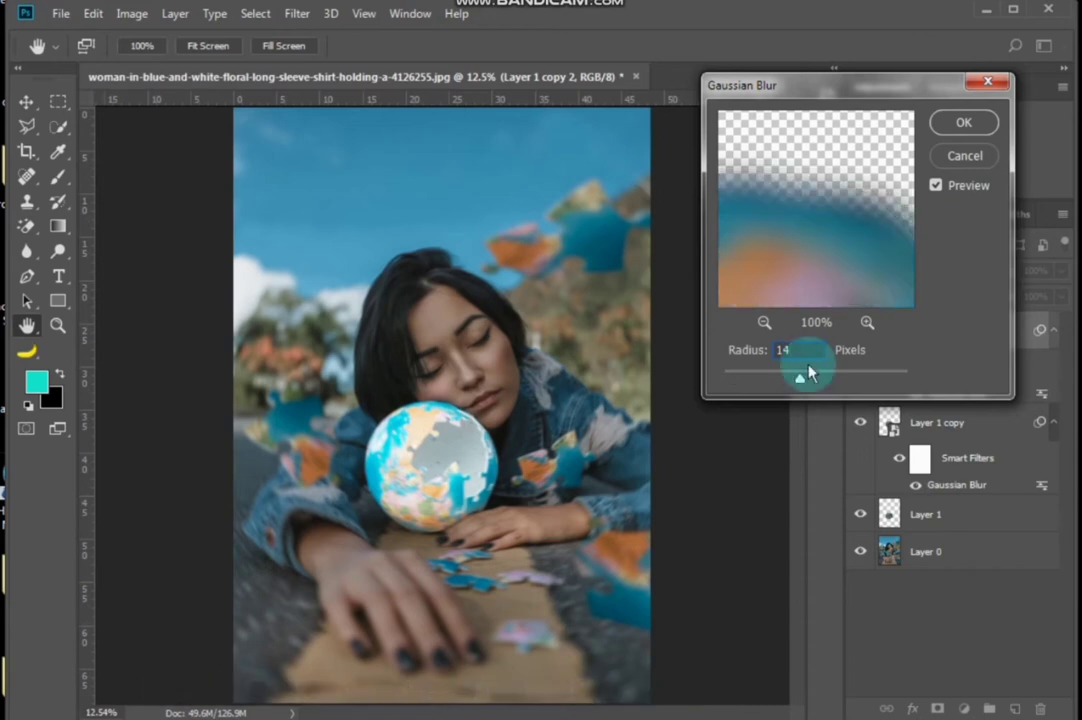
{"action": "type", "text": "0"}
{"action": "left_click_drag", "start_coordinate": [869, 270], "coordinate": [828, 202]}
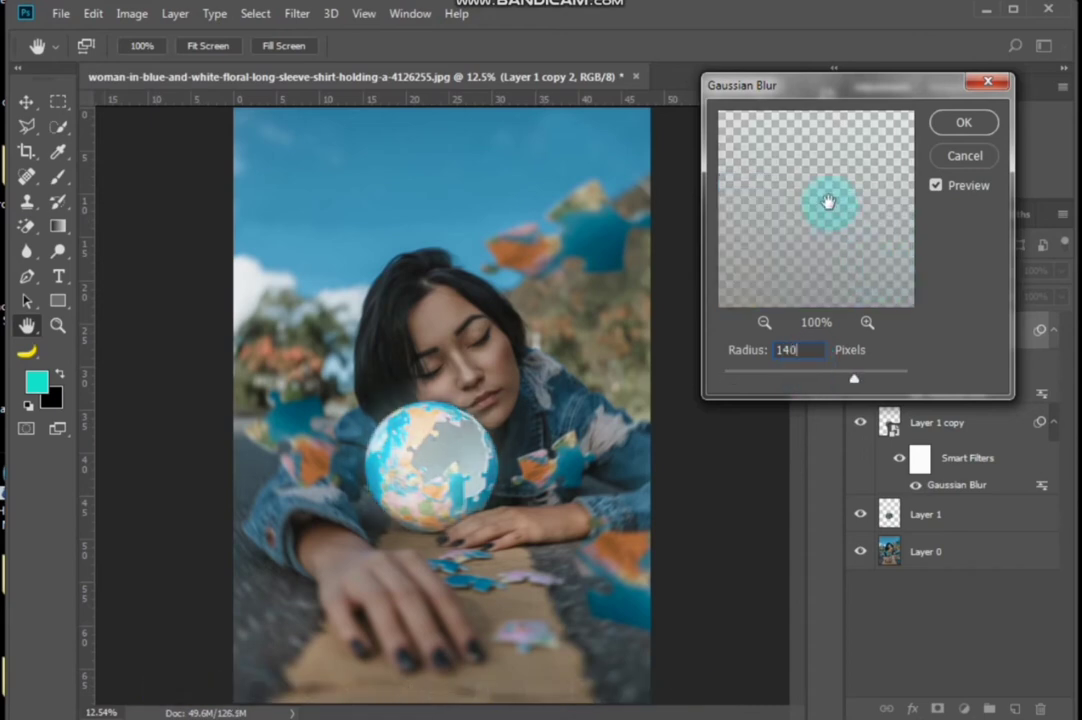
{"action": "left_click", "coordinate": [961, 122]}
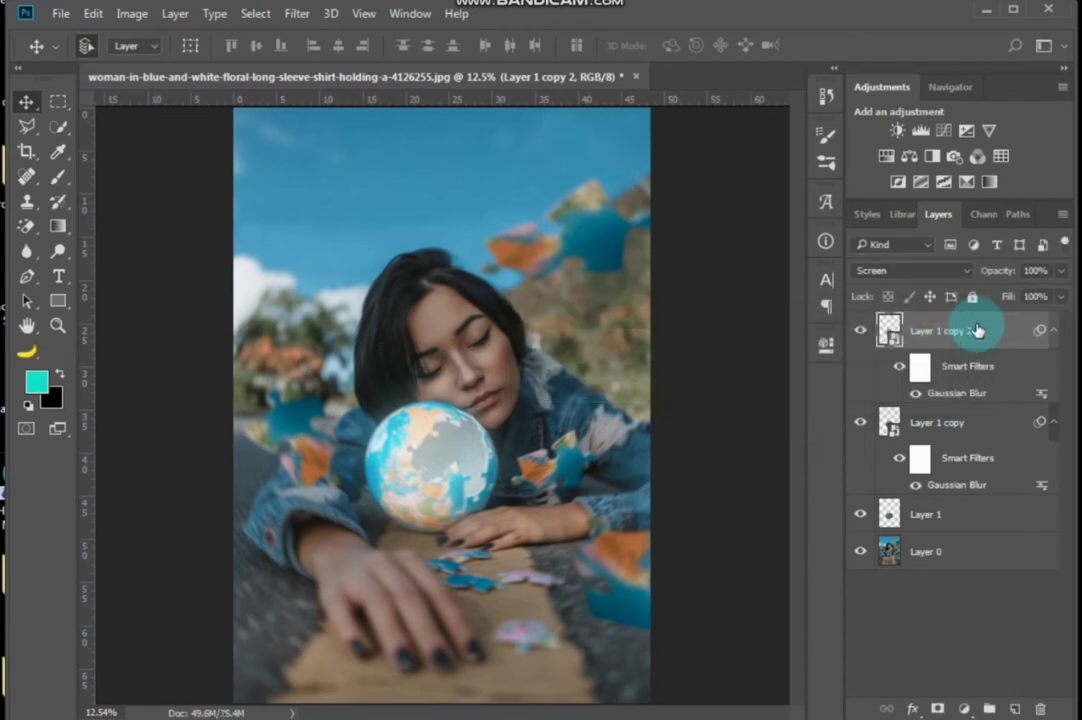
Duplicate the globe layer with the 140-pixel blur and set the new copy's Gaussian Blur radius to 280 pixels
{"action": "key", "text": "ctrl+j"}
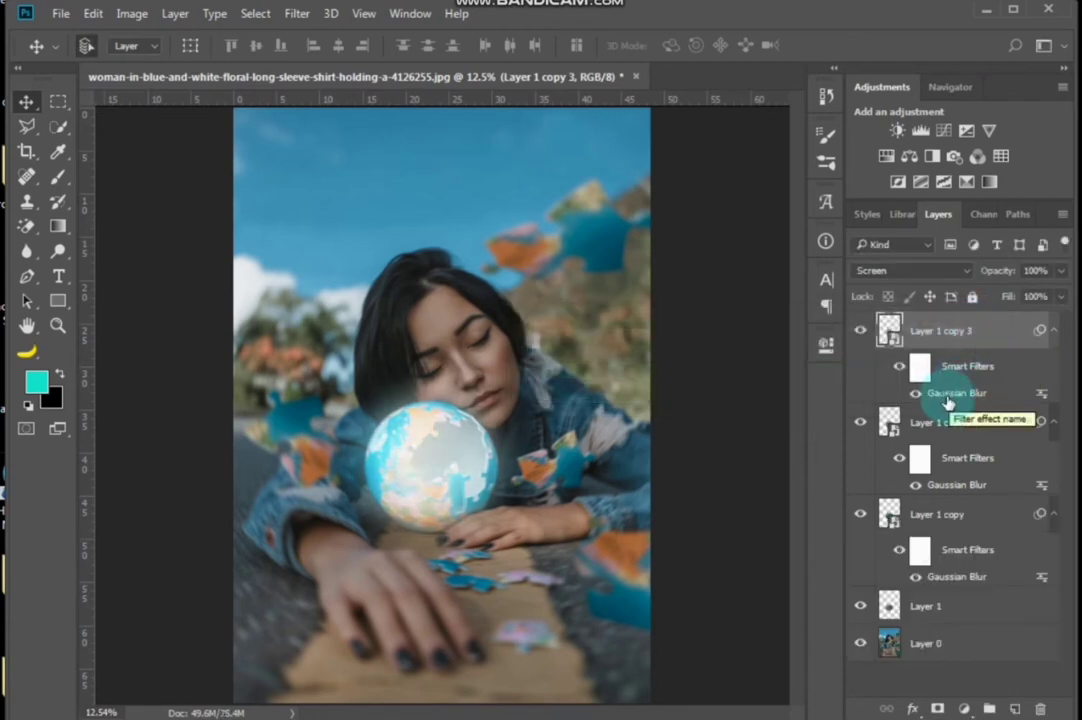
{"action": "double_click", "coordinate": [948, 395]}
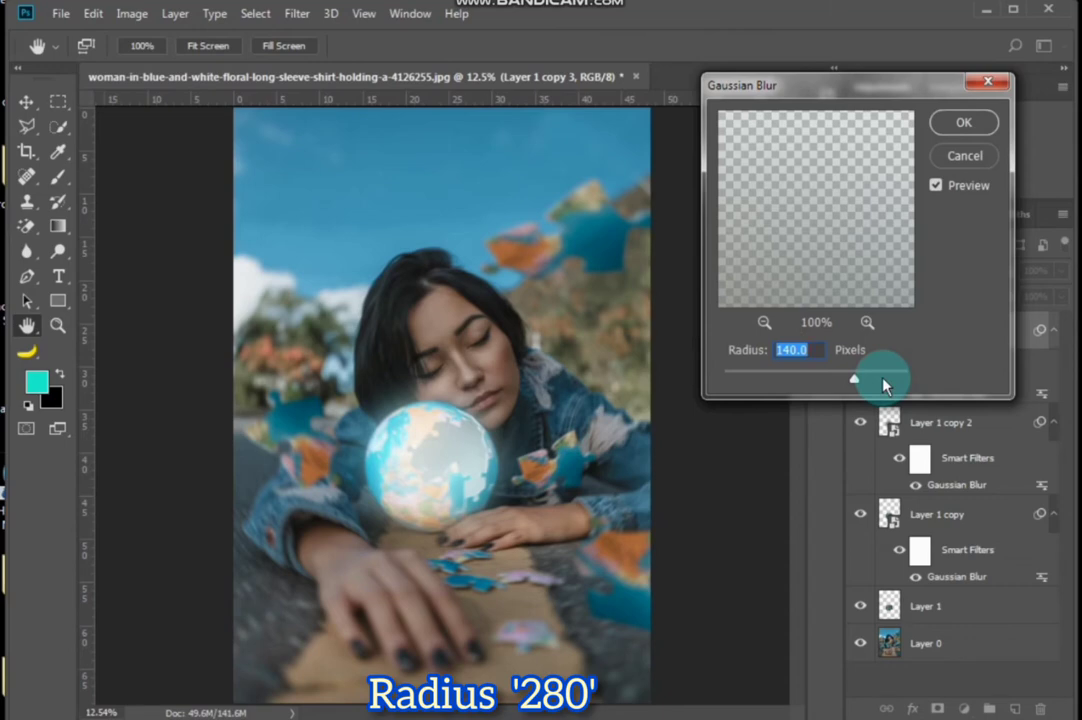
{"action": "type", "text": "28"}
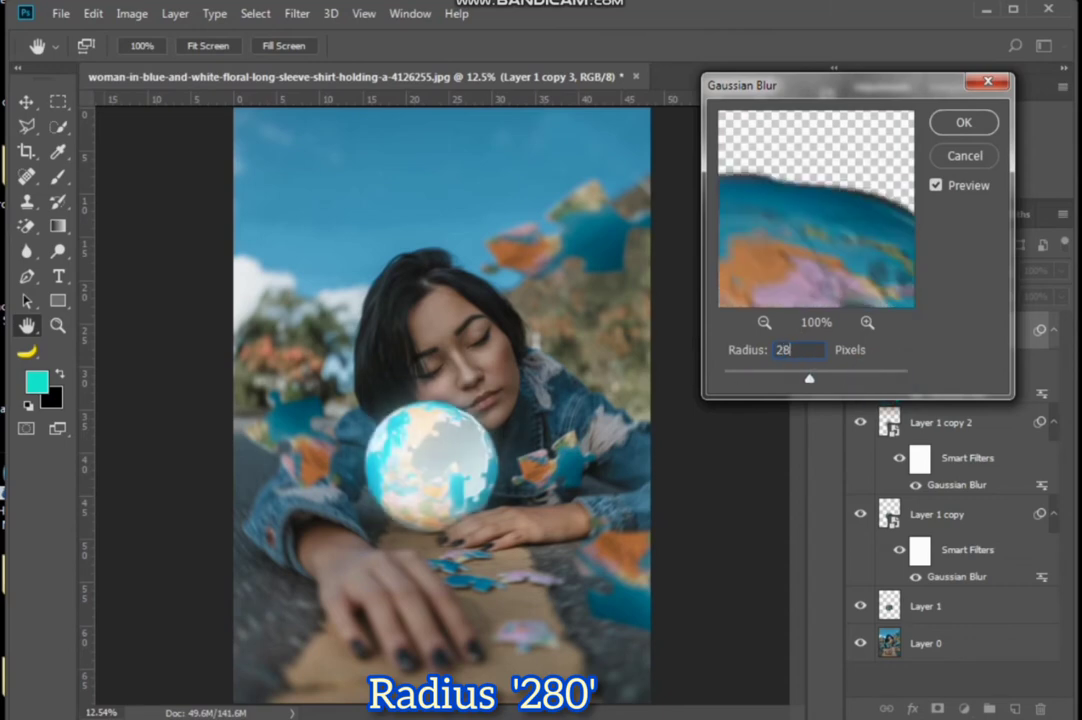
{"action": "type", "text": "0"}
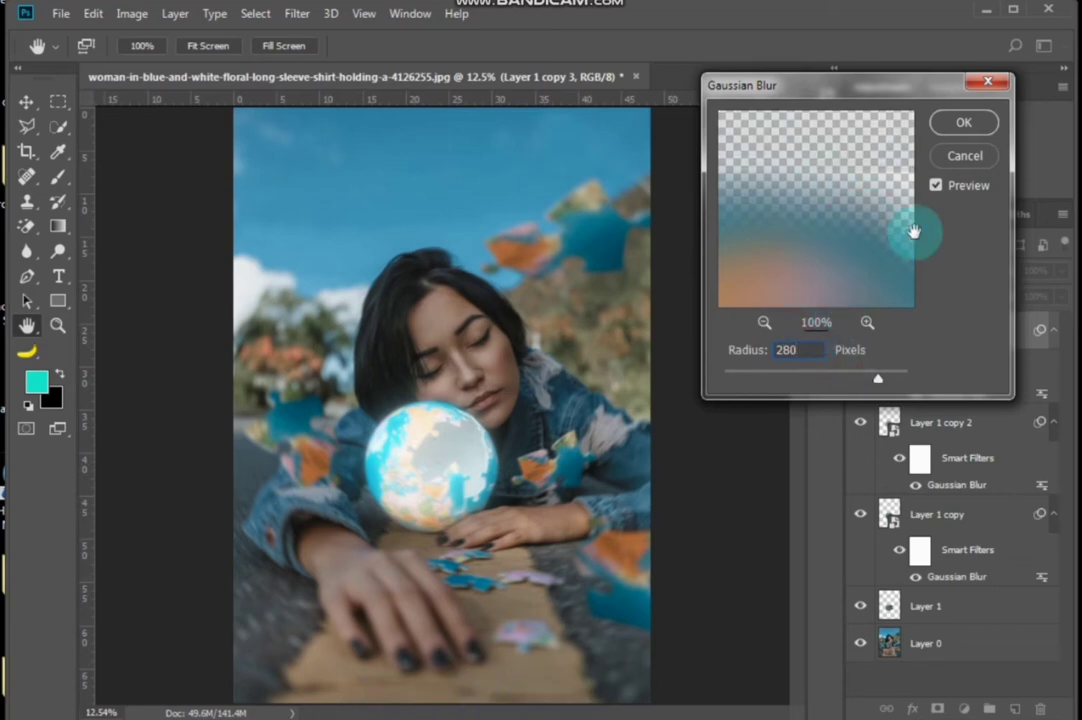
{"action": "left_click", "coordinate": [960, 122]}
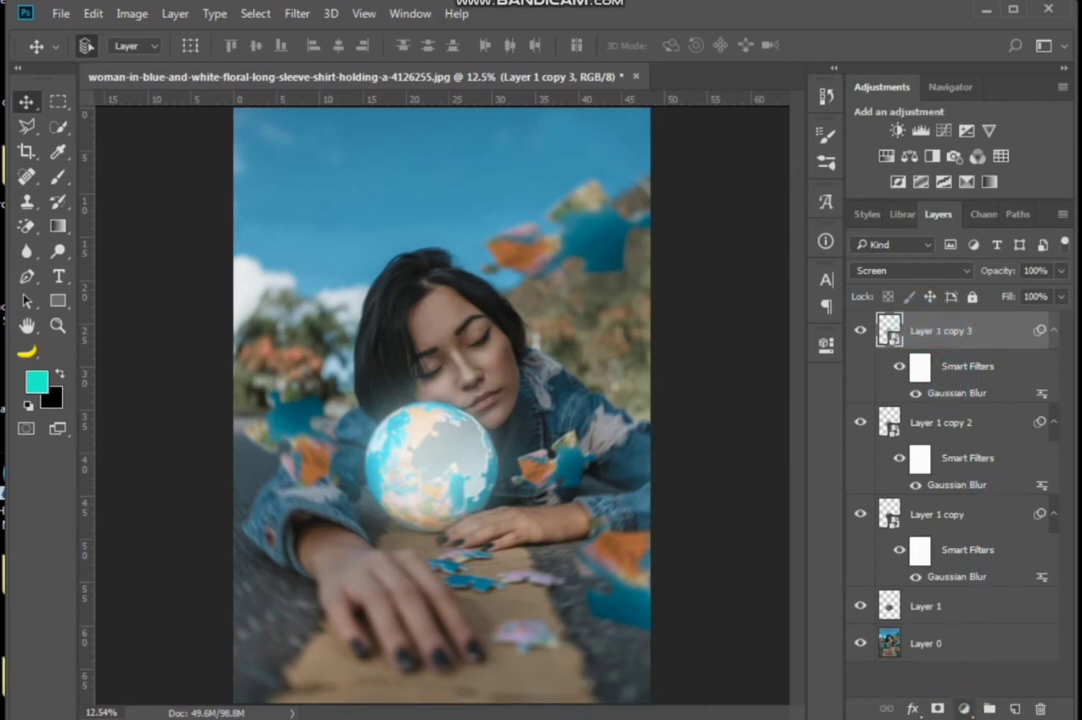
Add a Hue/Saturation adjustment clipped to the topmost globe copy, colorized with hue 32 and saturation 82
{"action": "left_click", "coordinate": [963, 708]}
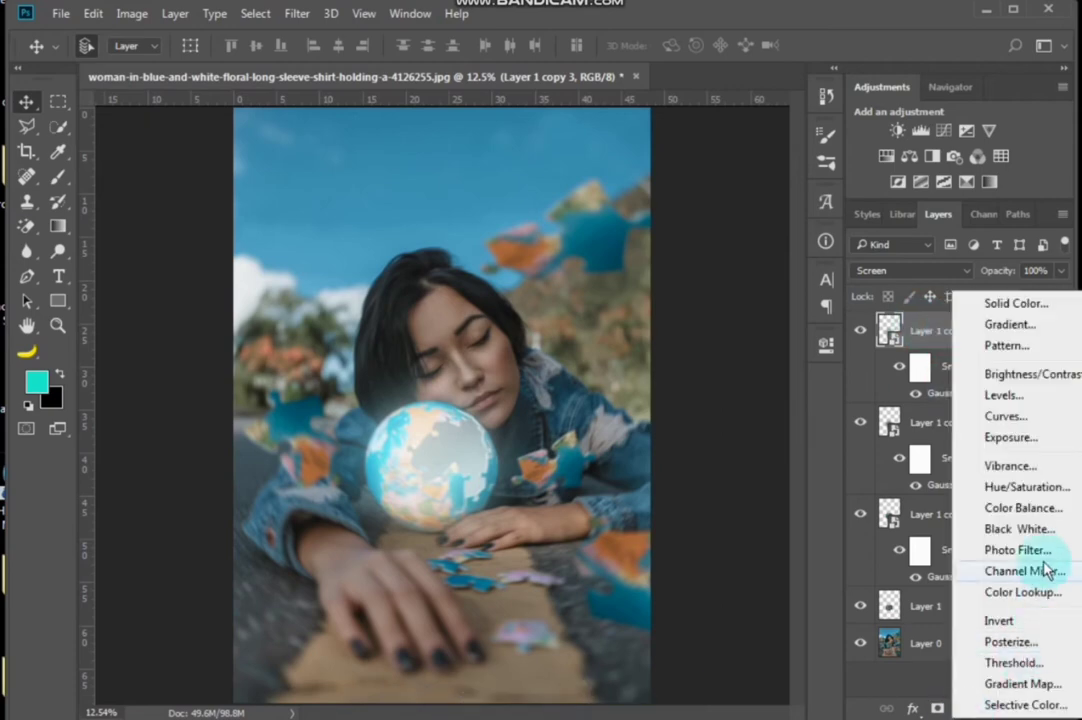
{"action": "left_click", "coordinate": [1027, 488]}
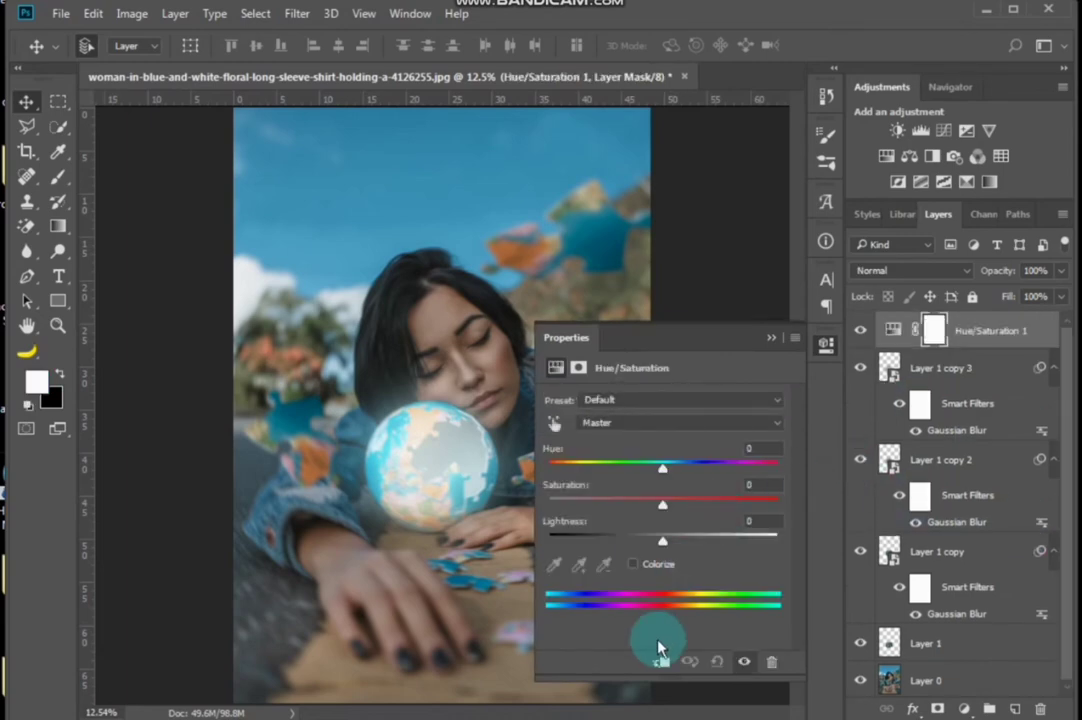
{"action": "left_click", "coordinate": [662, 663]}
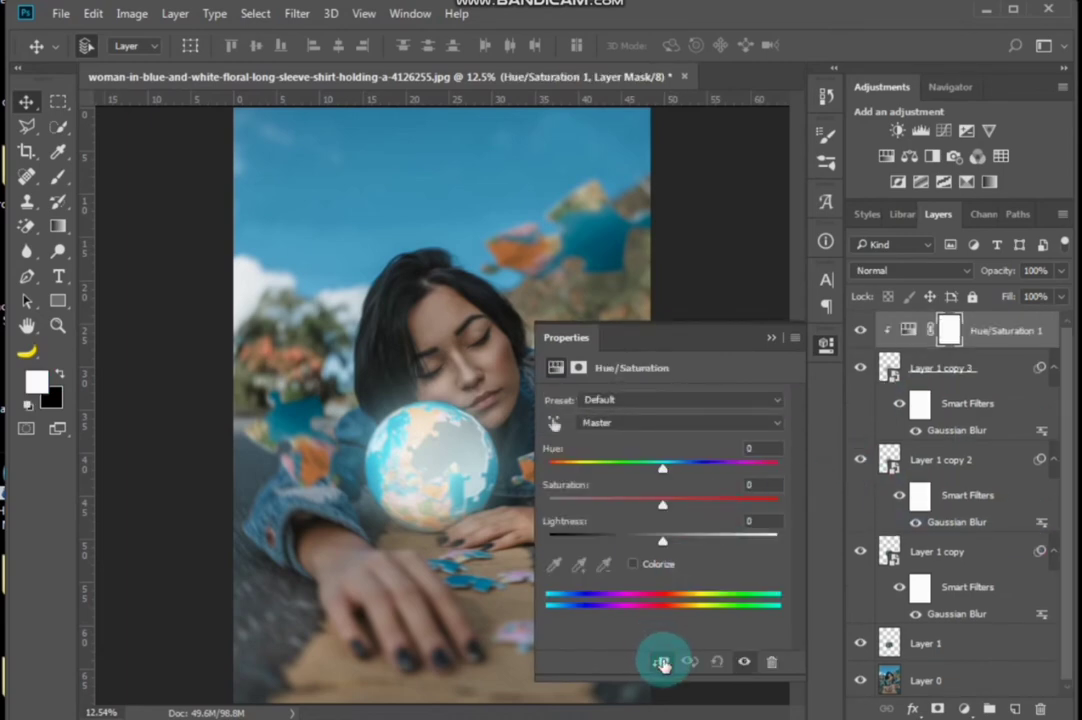
{"action": "left_click", "coordinate": [632, 565]}
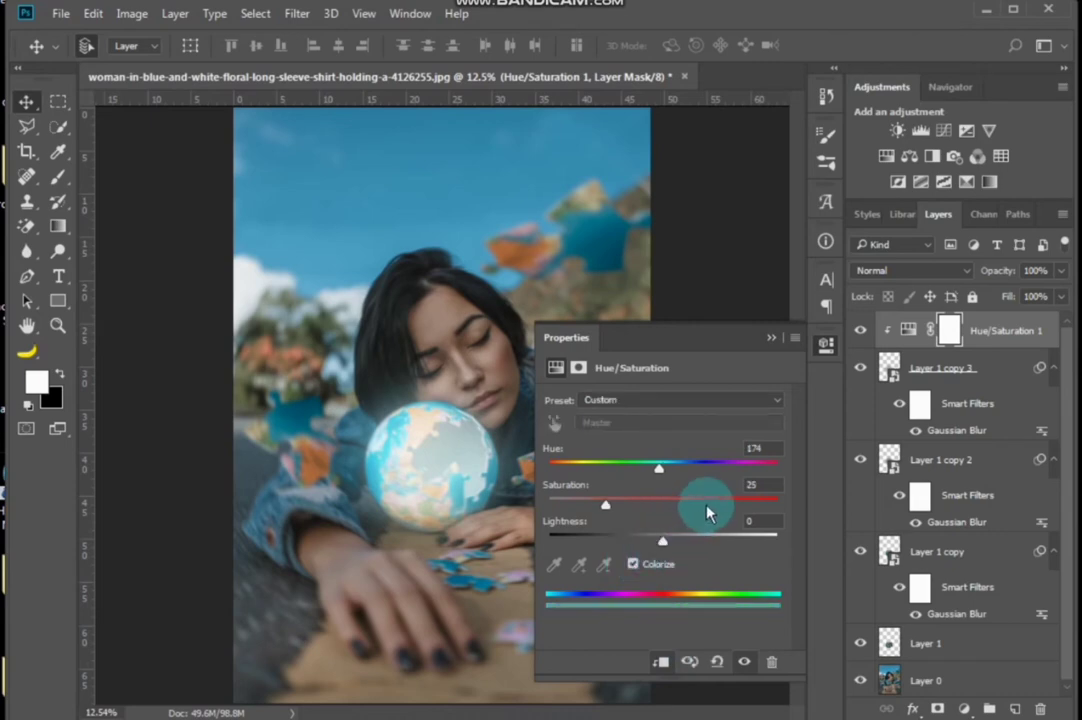
{"action": "left_click", "coordinate": [737, 507]}
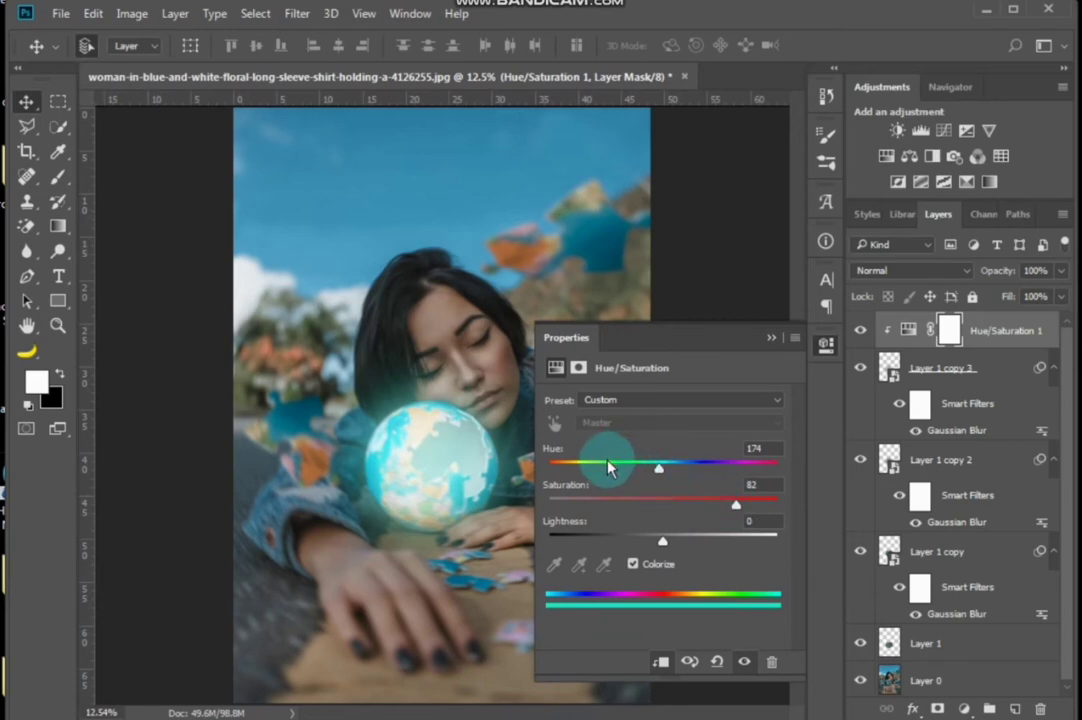
{"action": "left_click", "coordinate": [568, 469]}
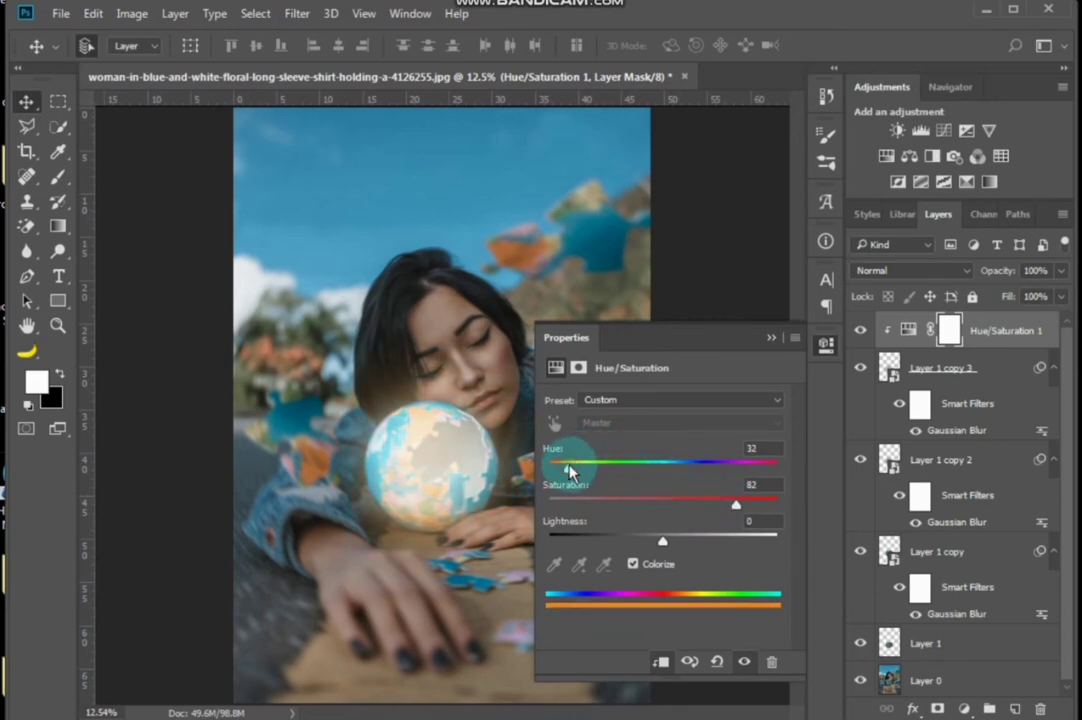
Undo the clipped Hue/Saturation adjustment on the topmost globe copy until its adjustment layer is removed
{"action": "left_click_drag", "start_coordinate": [569, 471], "coordinate": [566, 471]}
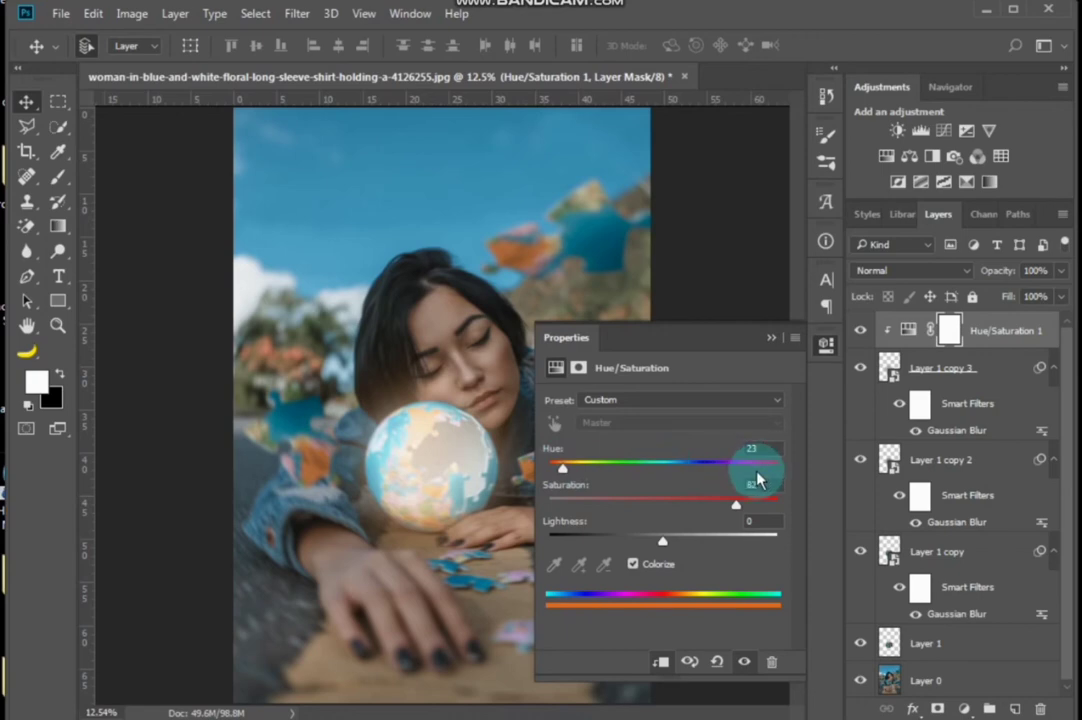
{"action": "left_click_drag", "start_coordinate": [752, 497], "coordinate": [752, 499]}
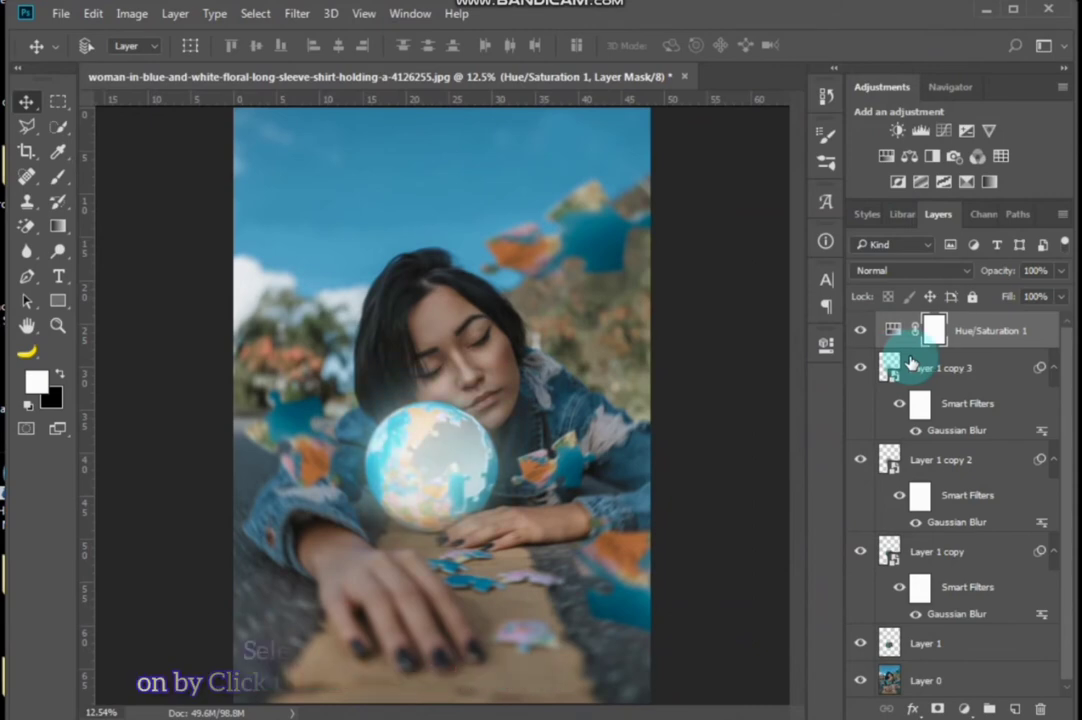
{"action": "key", "text": "ctrl+alt+z"}
{"action": "key", "text": "ctrl+alt+z"}
{"action": "key", "text": "ctrl+alt+z"}
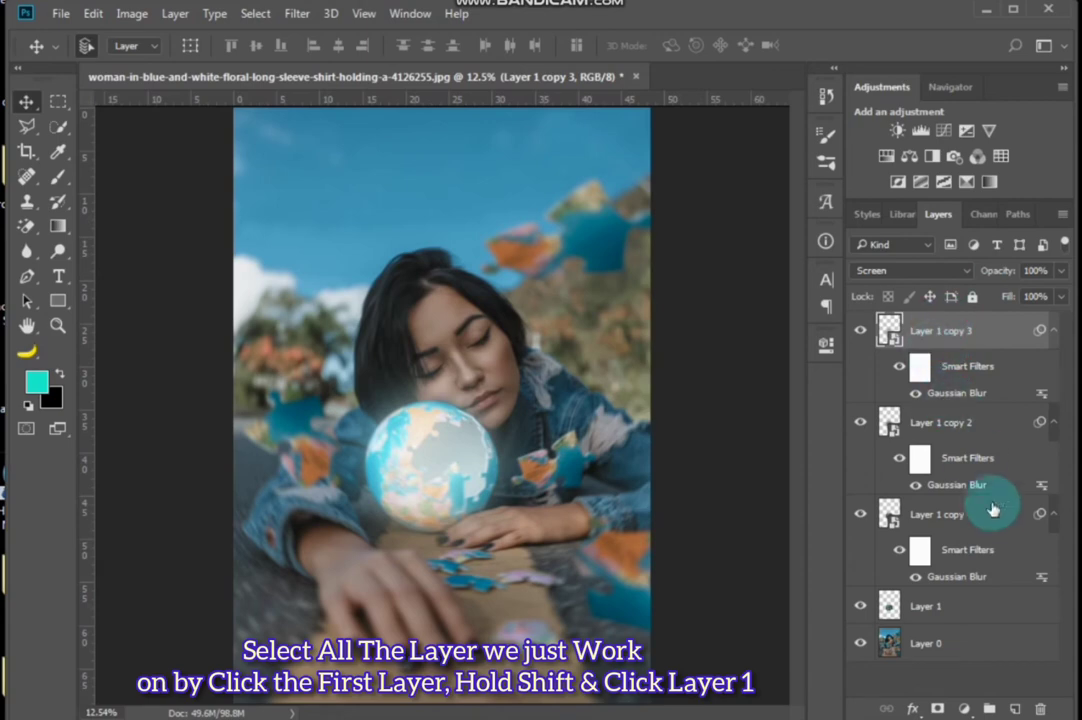
Group Layer 1 and its three blurred copies, and add a Hue/Saturation adjustment clipped to the group
{"action": "left_click", "coordinate": [958, 606], "text": "shift"}
{"action": "key", "text": "ctrl+g"}
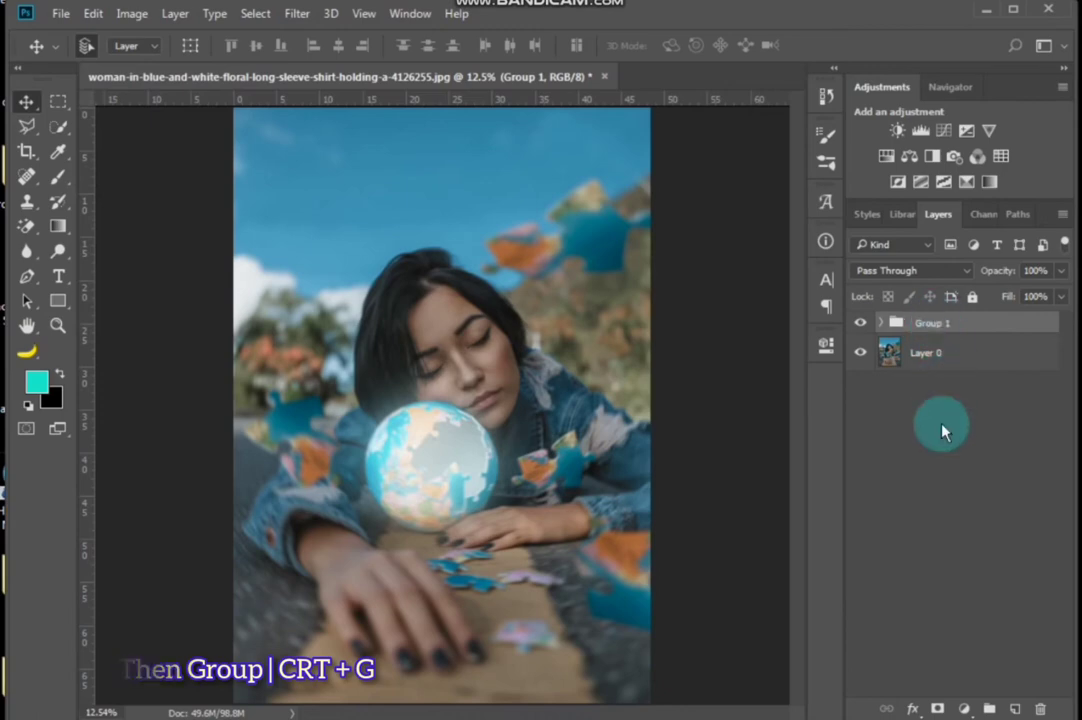
{"action": "left_click", "coordinate": [963, 708]}
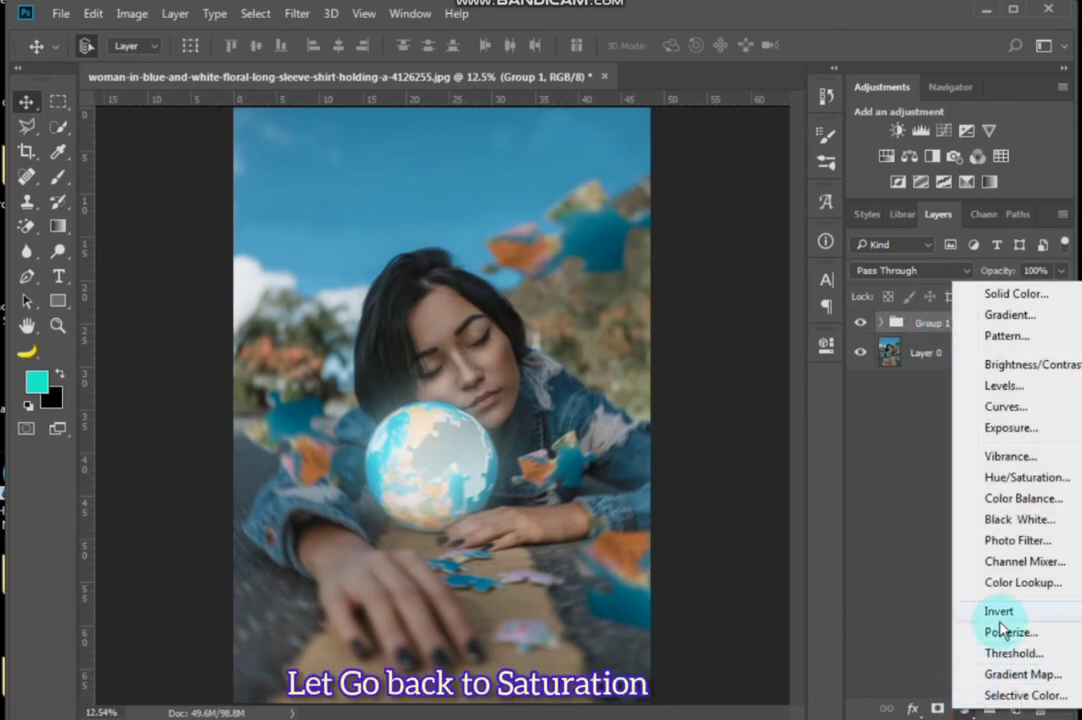
{"action": "left_click", "coordinate": [1045, 478]}
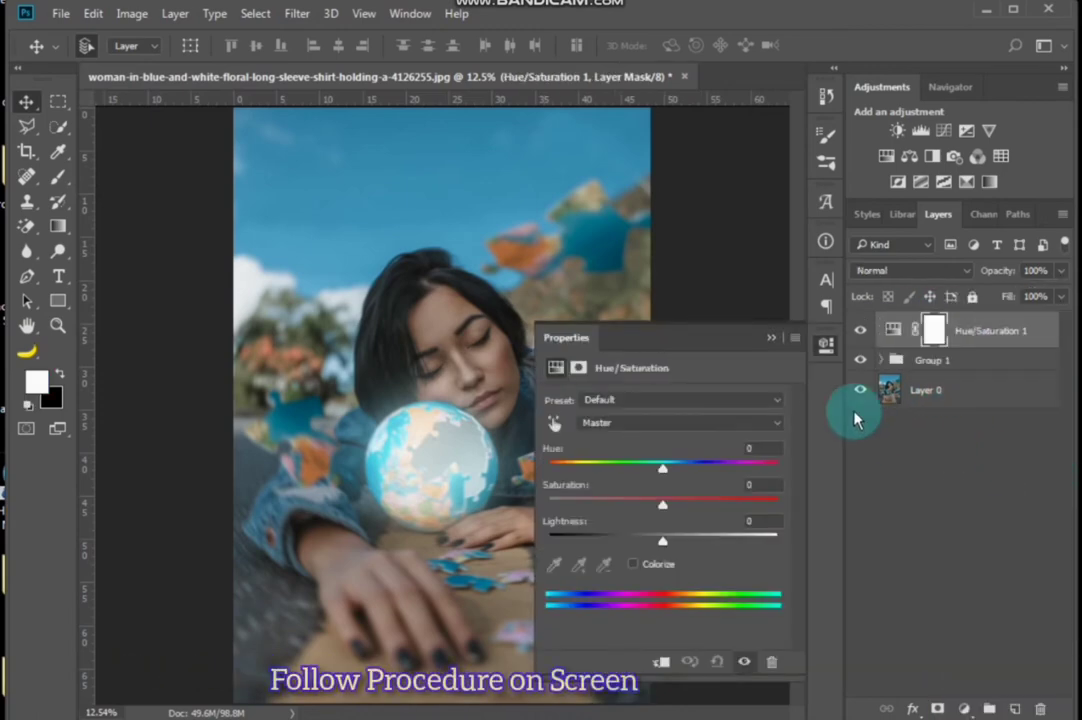
{"action": "left_click_drag", "start_coordinate": [738, 340], "coordinate": [748, 256]}
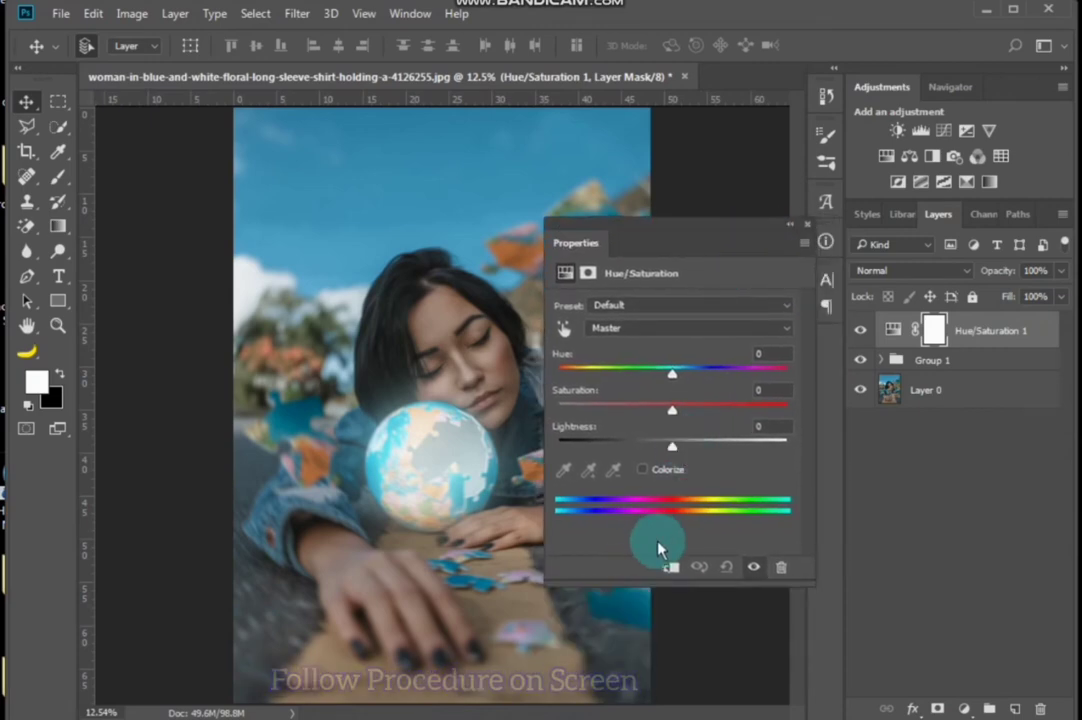
{"action": "left_click", "coordinate": [670, 567]}
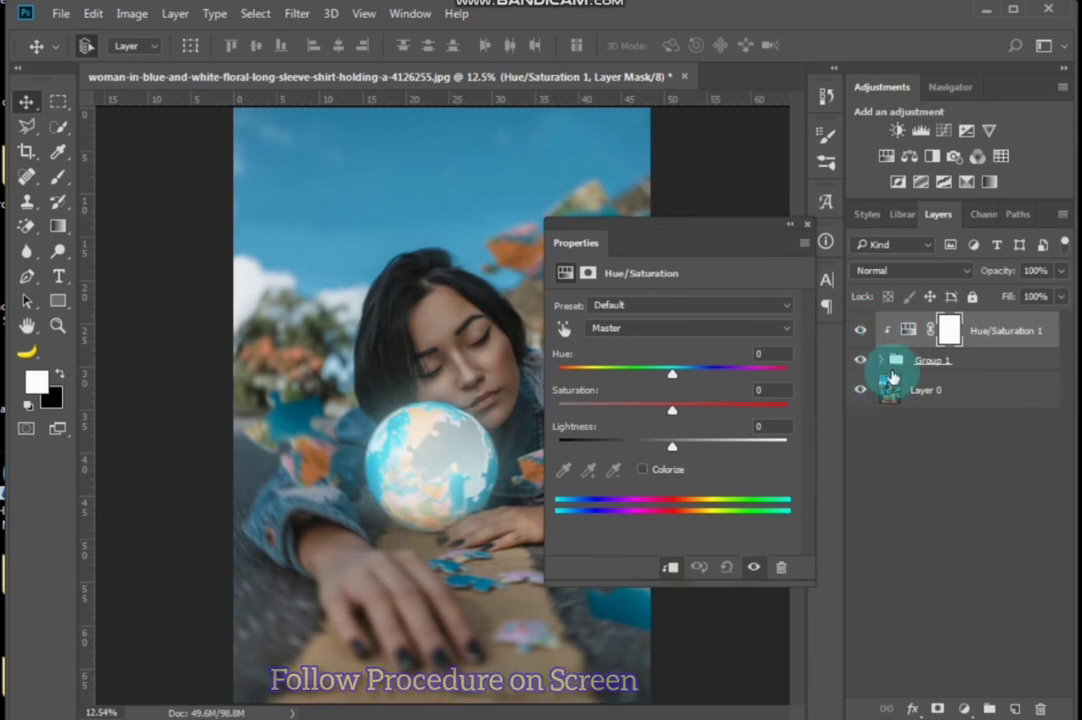
Colorize the group's clipped Hue/Saturation adjustment with hue 29 and saturation 88
{"action": "left_click", "coordinate": [644, 471]}
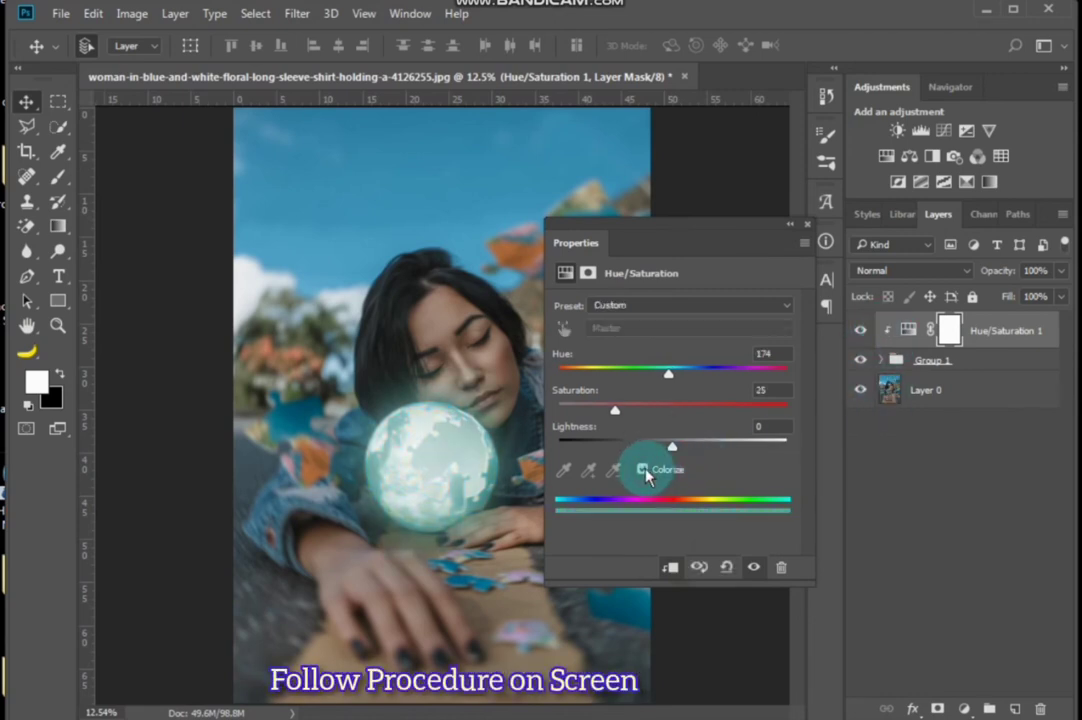
{"action": "left_click", "coordinate": [758, 410]}
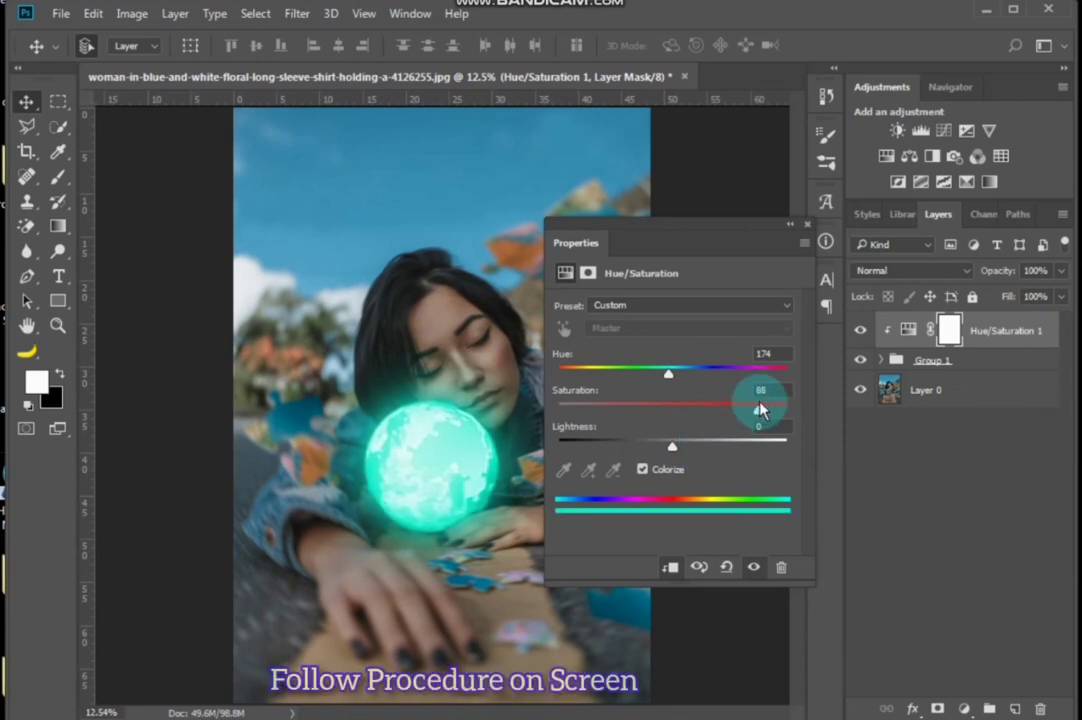
{"action": "left_click", "coordinate": [760, 389]}
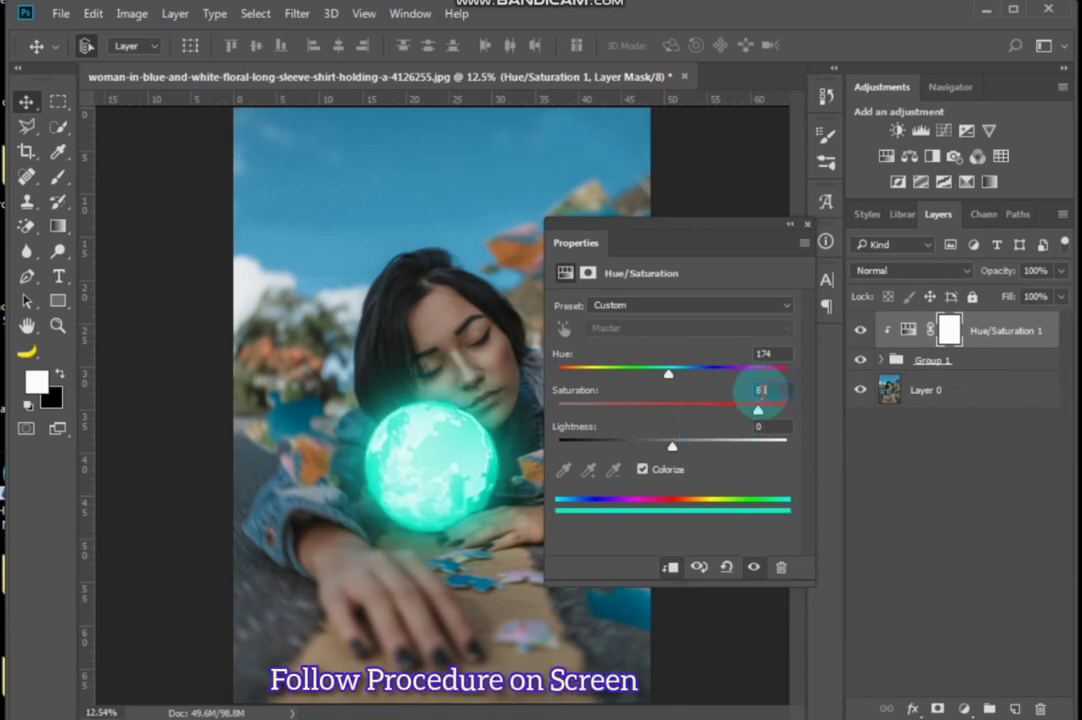
{"action": "left_click", "coordinate": [576, 374]}
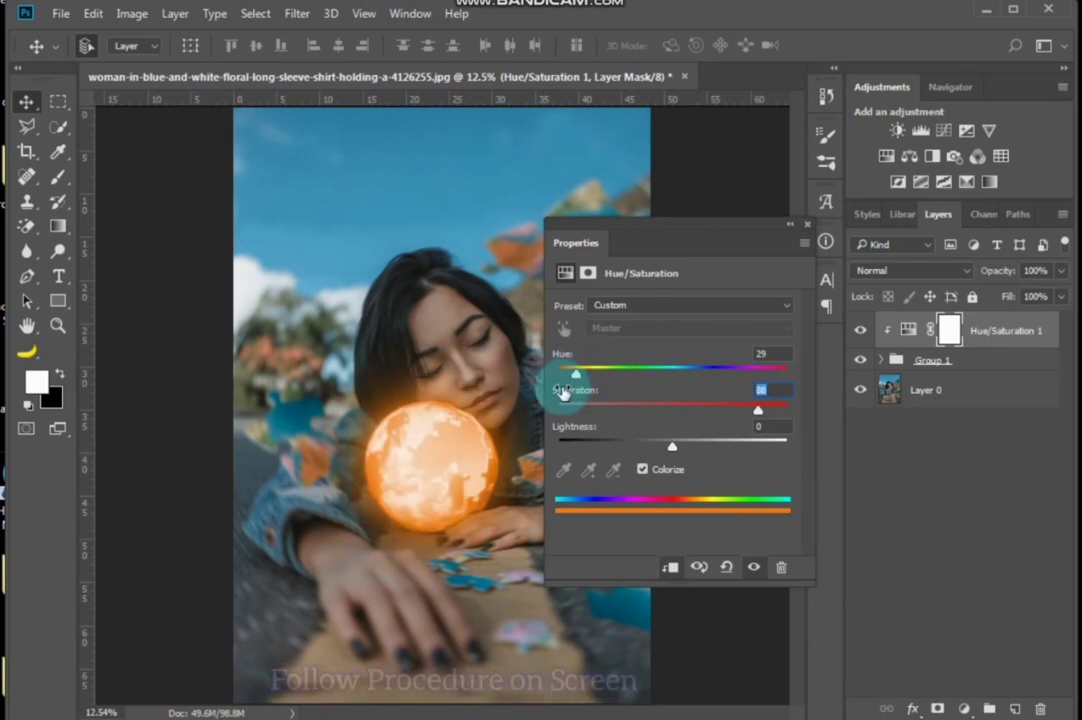
{"action": "left_click", "coordinate": [463, 461]}
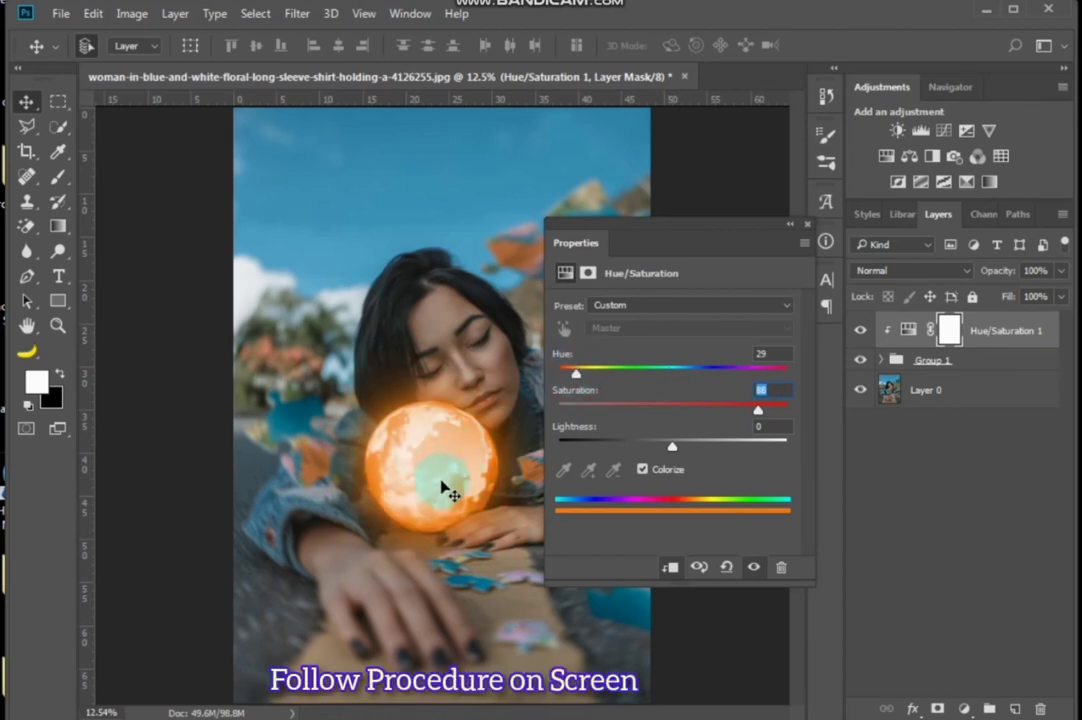
{"action": "left_click", "coordinate": [792, 224]}
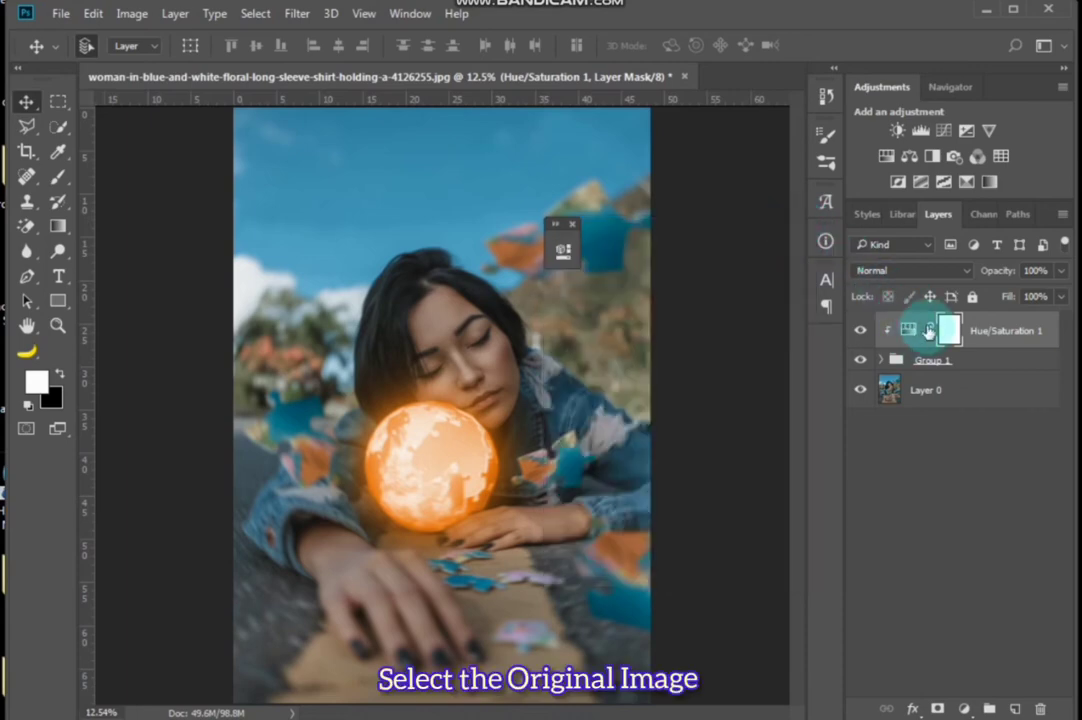
Add a Hue/Saturation adjustment directly above the original photo Layer 0 with lightness -83
{"action": "left_click", "coordinate": [898, 398]}
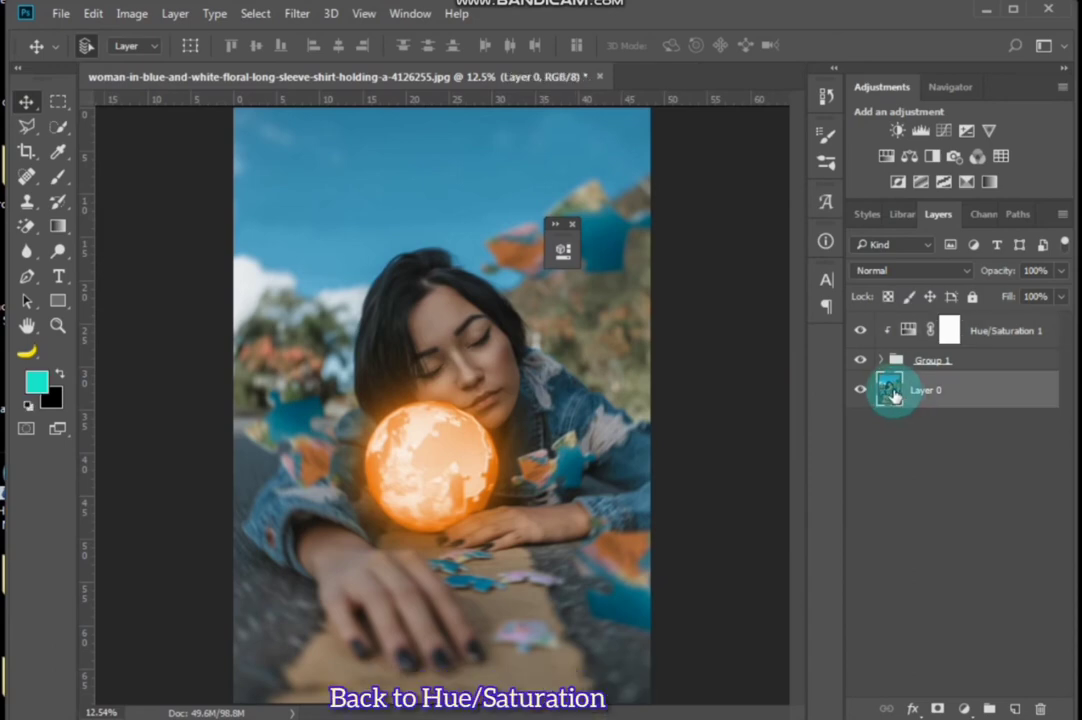
{"action": "left_click", "coordinate": [966, 710]}
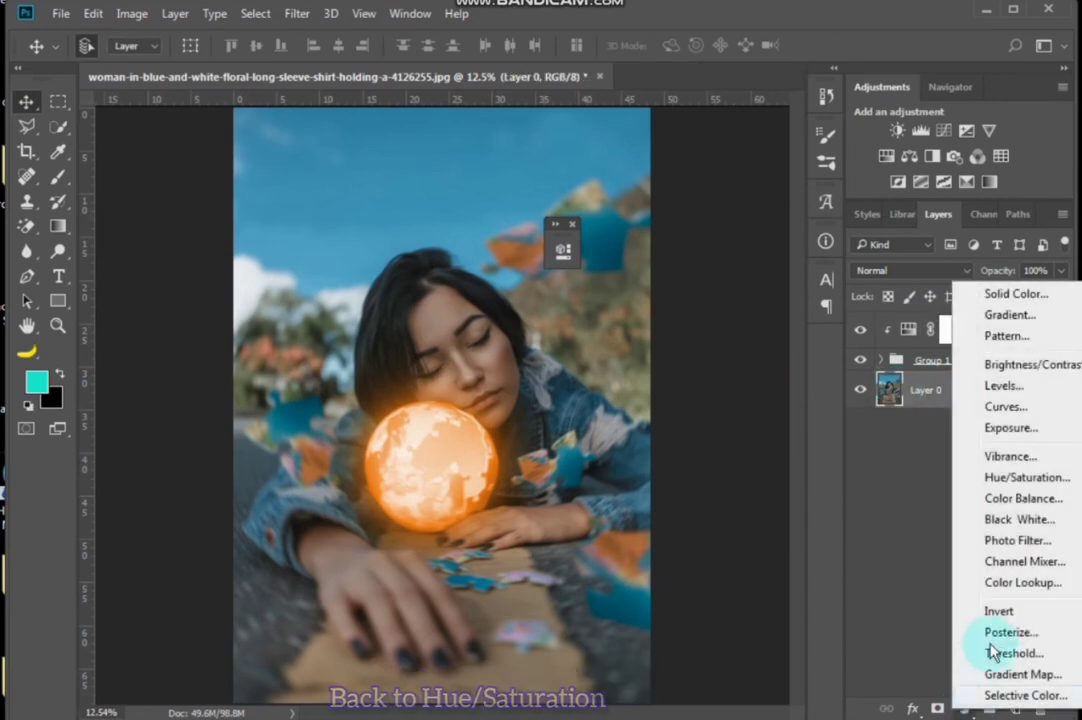
{"action": "left_click", "coordinate": [1015, 479]}
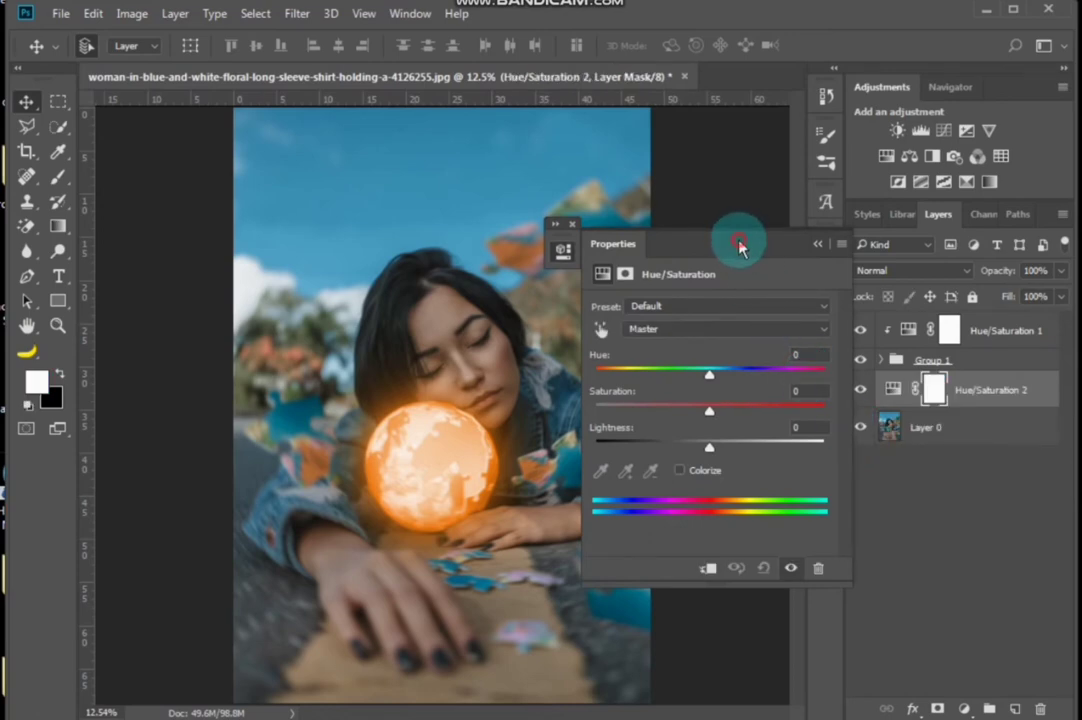
{"action": "left_click_drag", "start_coordinate": [740, 247], "coordinate": [741, 245]}
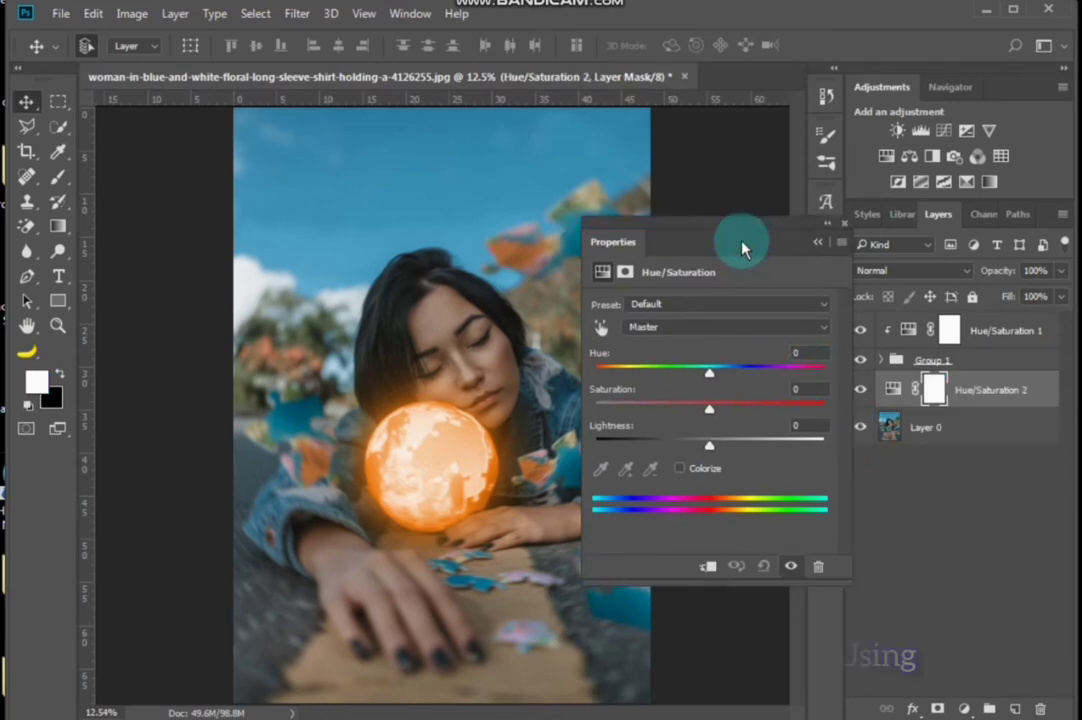
{"action": "left_click", "coordinate": [628, 446]}
{"action": "left_click_drag", "start_coordinate": [628, 446], "coordinate": [618, 446]}
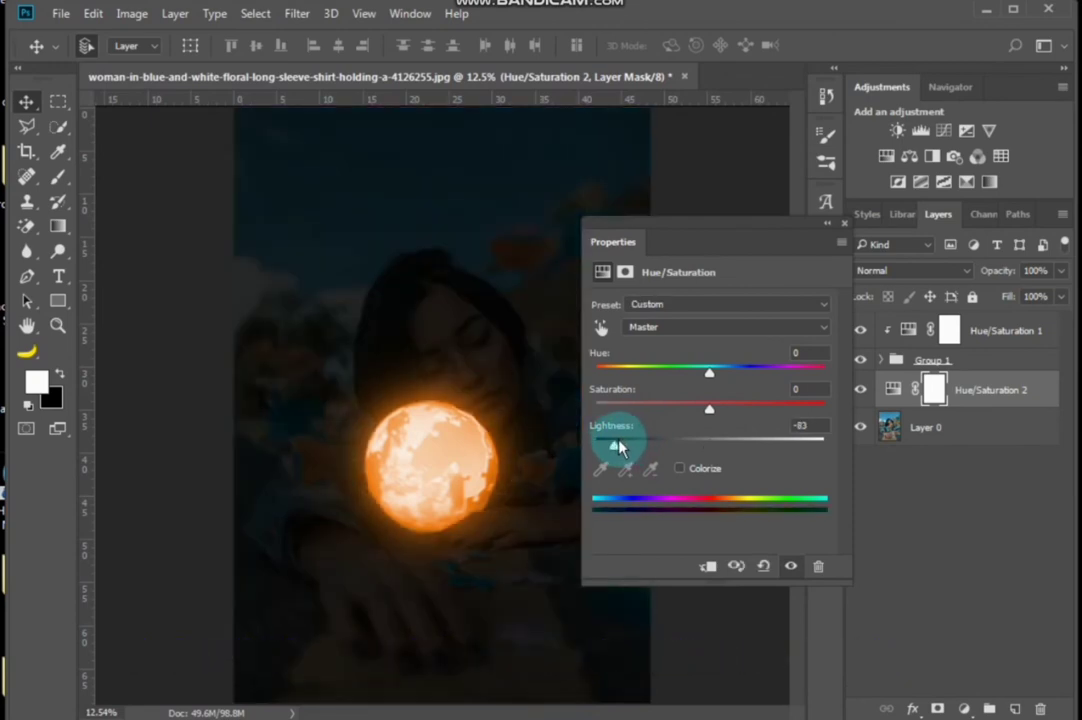
{"action": "left_click", "coordinate": [829, 226]}
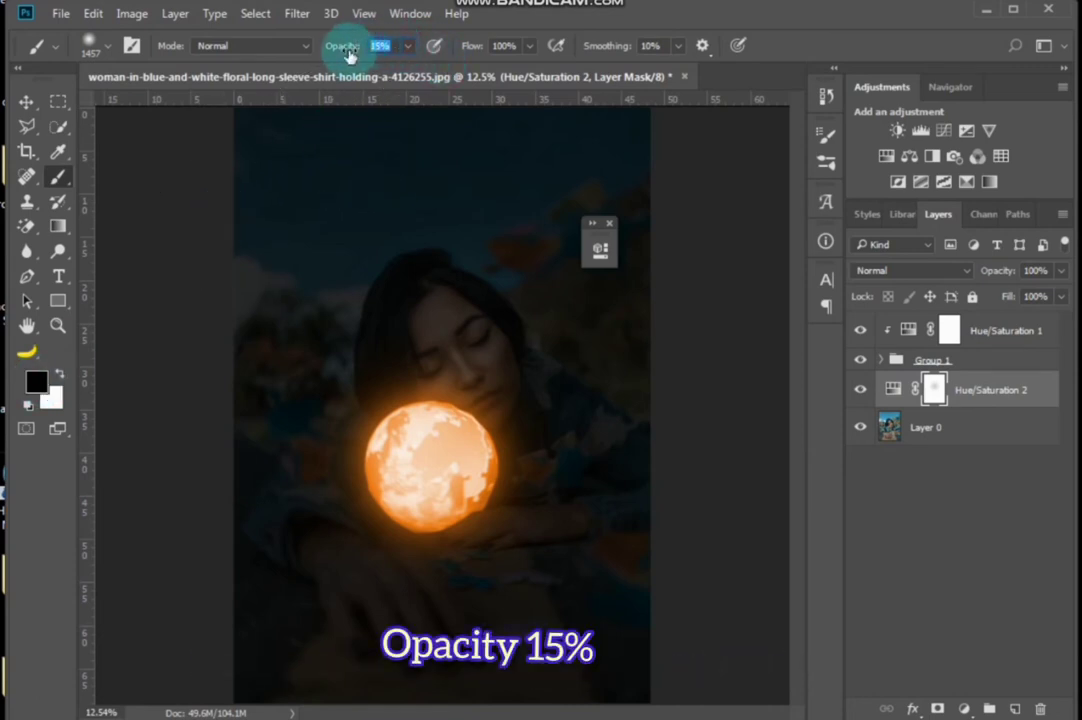
Paint softly in black at 15% brush opacity on the darkening adjustment's mask to reveal light on the woman around the globe
{"action": "left_click", "coordinate": [533, 404]}
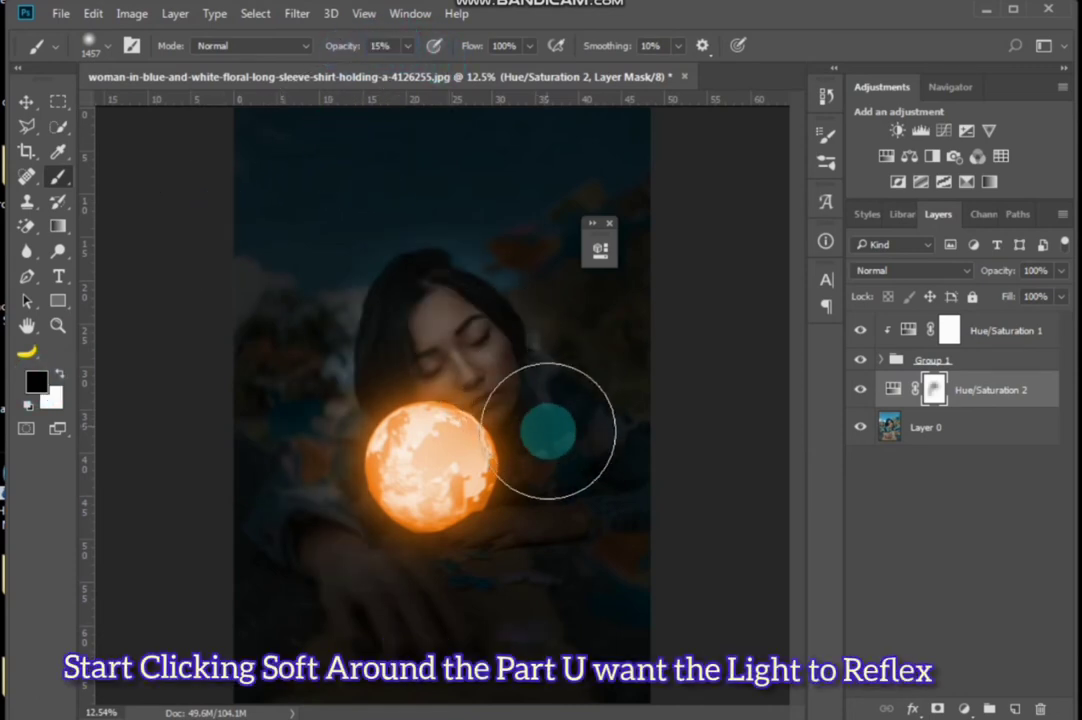
{"action": "mouse_move", "coordinate": [548, 430]}
{"action": "left_mouse_down"}
{"action": "mouse_move", "coordinate": [542, 499]}
{"action": "mouse_move", "coordinate": [398, 583]}
{"action": "mouse_move", "coordinate": [408, 601]}
{"action": "mouse_move", "coordinate": [518, 575]}
{"action": "mouse_move", "coordinate": [555, 524]}
{"action": "mouse_move", "coordinate": [565, 452]}
{"action": "mouse_move", "coordinate": [549, 382]}
{"action": "mouse_move", "coordinate": [500, 340]}
{"action": "mouse_move", "coordinate": [446, 393]}
{"action": "mouse_move", "coordinate": [368, 404]}
{"action": "mouse_move", "coordinate": [336, 500]}
{"action": "mouse_move", "coordinate": [352, 596]}
{"action": "mouse_move", "coordinate": [368, 620]}
{"action": "mouse_move", "coordinate": [492, 640]}
{"action": "mouse_move", "coordinate": [469, 620]}
{"action": "mouse_move", "coordinate": [397, 636]}
{"action": "mouse_move", "coordinate": [440, 650]}
{"action": "mouse_move", "coordinate": [529, 615]}
{"action": "mouse_move", "coordinate": [495, 635]}
{"action": "mouse_move", "coordinate": [430, 636]}
{"action": "mouse_move", "coordinate": [493, 625]}
{"action": "mouse_move", "coordinate": [529, 454]}
{"action": "mouse_move", "coordinate": [550, 459]}
{"action": "mouse_move", "coordinate": [510, 388]}
{"action": "mouse_move", "coordinate": [531, 412]}
{"action": "mouse_move", "coordinate": [683, 415]}
{"action": "mouse_move", "coordinate": [447, 367]}
{"action": "mouse_move", "coordinate": [33, 66]}
{"action": "left_mouse_up"}
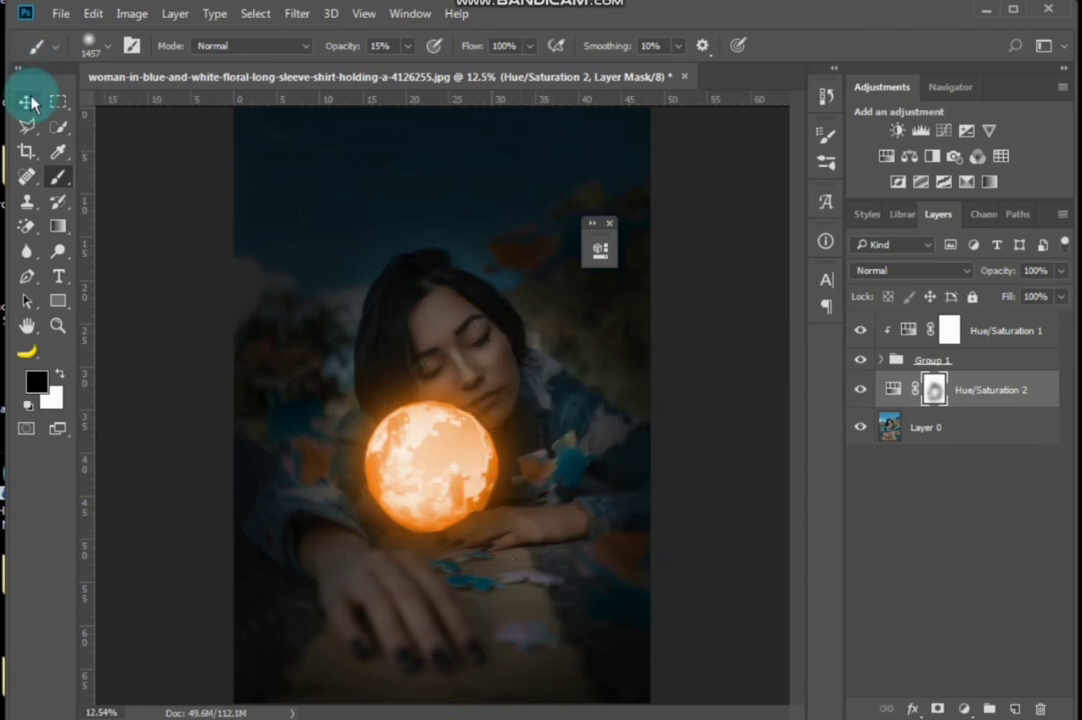
{"action": "left_click", "coordinate": [27, 102]}
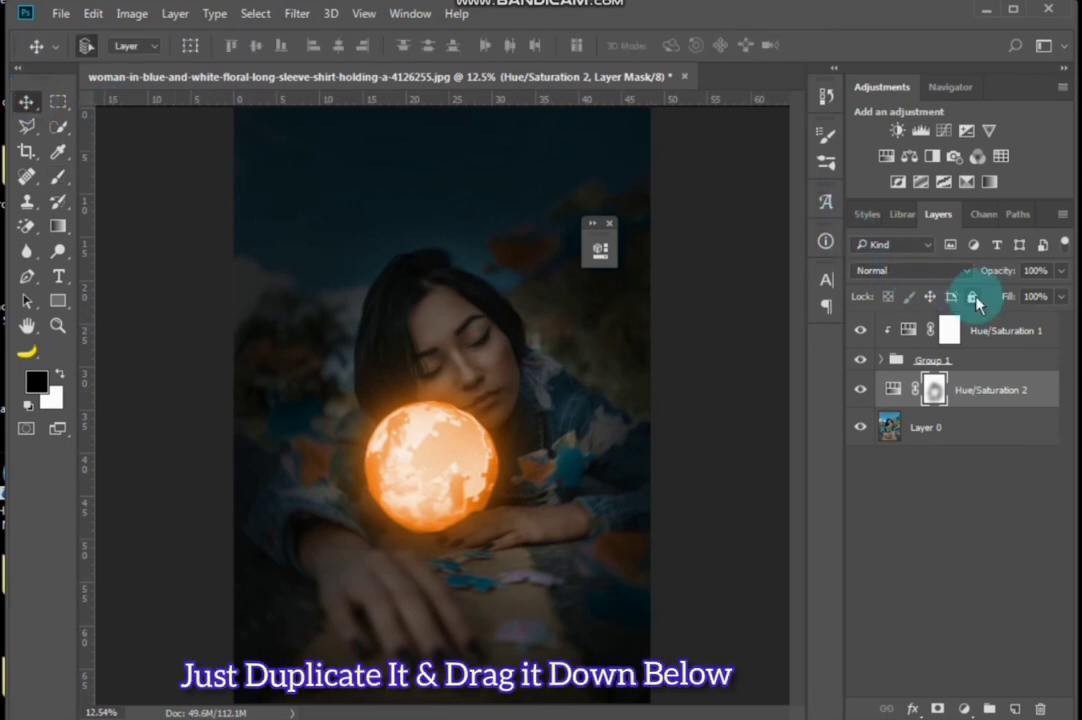
Place a duplicate of the colorized Hue/Saturation adjustment directly beneath Group 1 and invert its mask to black
{"action": "left_click", "coordinate": [986, 330]}
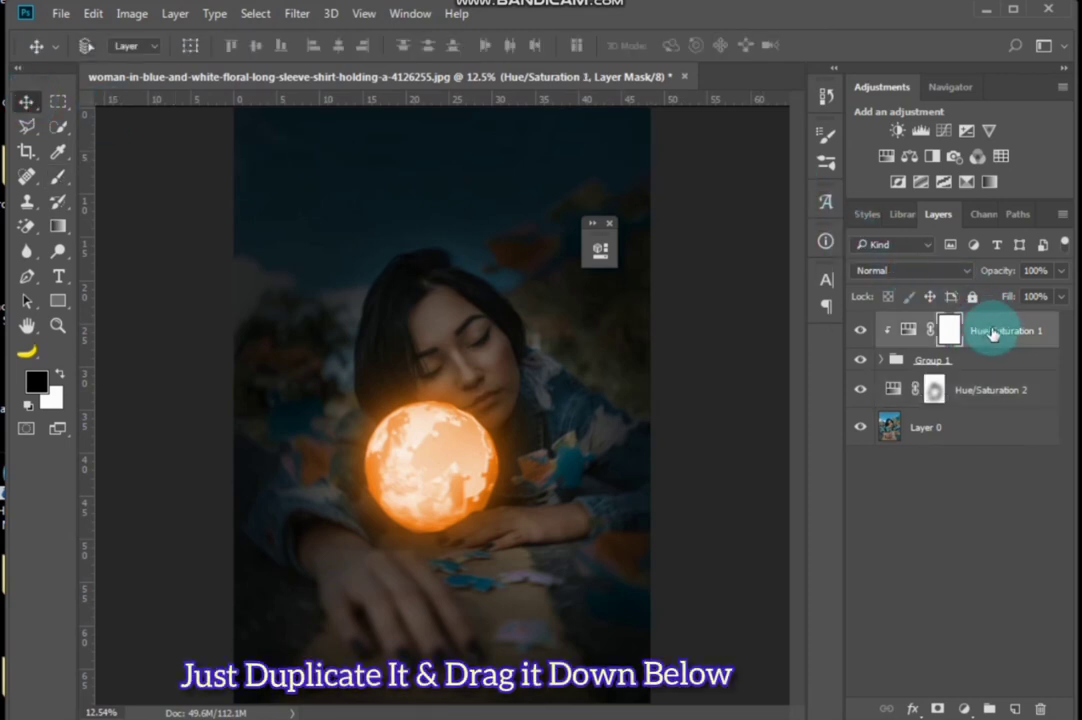
{"action": "key", "text": "ctrl+j"}
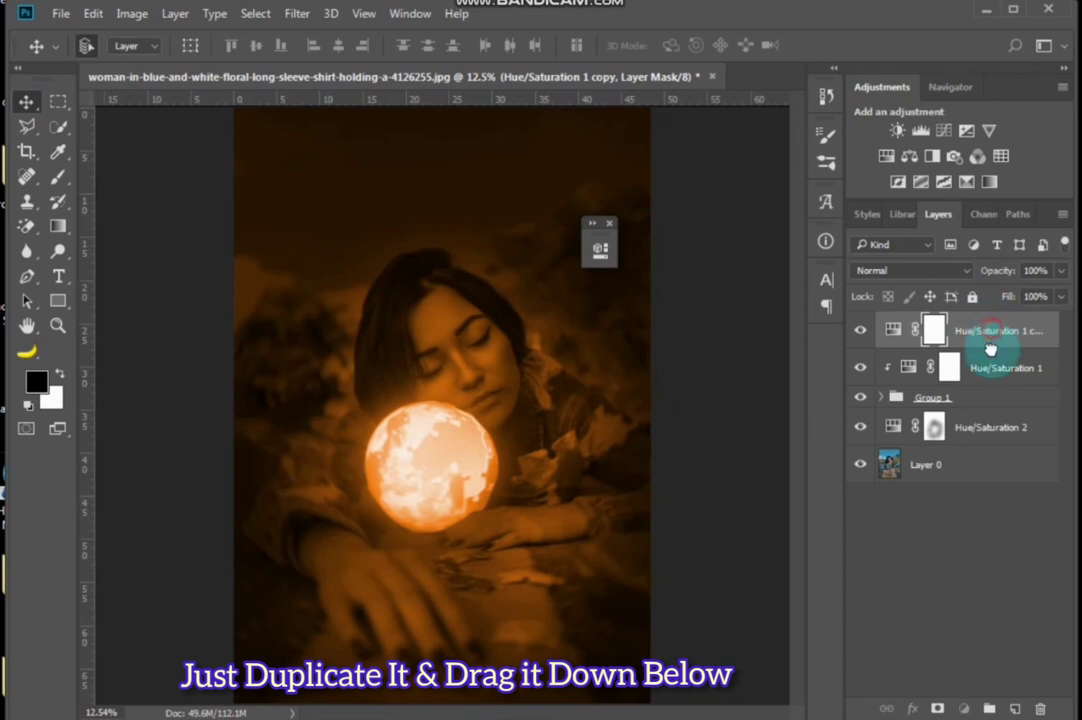
{"action": "left_click_drag", "start_coordinate": [990, 347], "coordinate": [951, 380]}
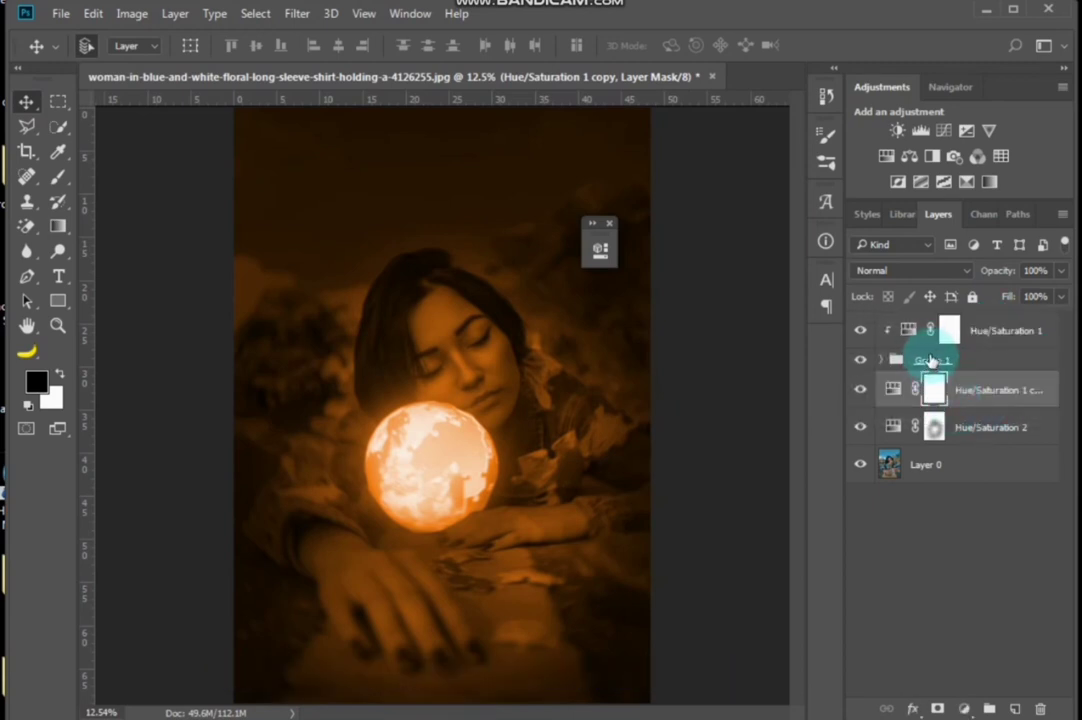
{"action": "left_click", "coordinate": [935, 390]}
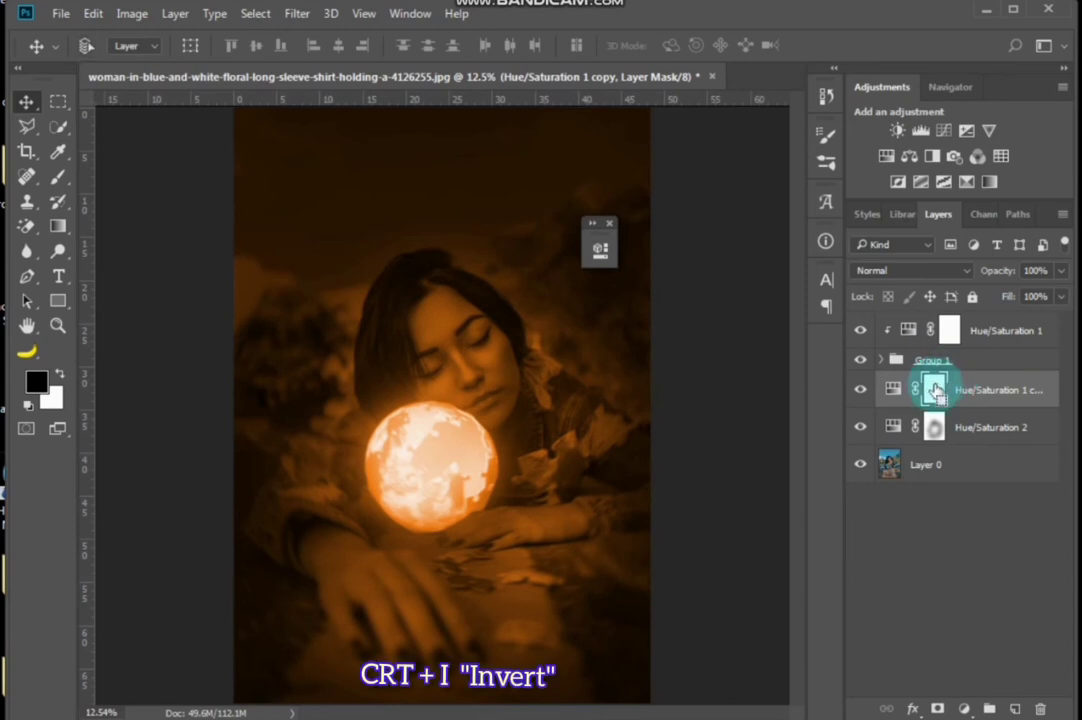
{"action": "key", "text": "ctrl+i"}
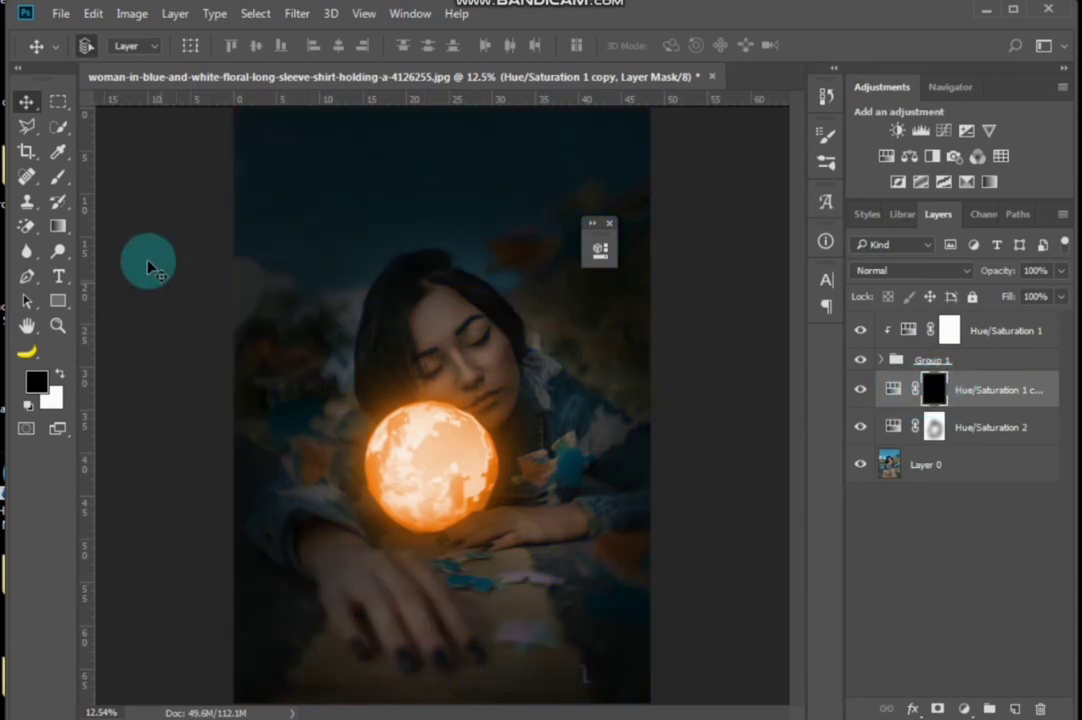
Paint softly in white at 15% brush opacity on the orange adjustment's black mask over the woman's face, jacket, arms, hand and the surface around the globe
{"action": "left_click", "coordinate": [60, 177]}
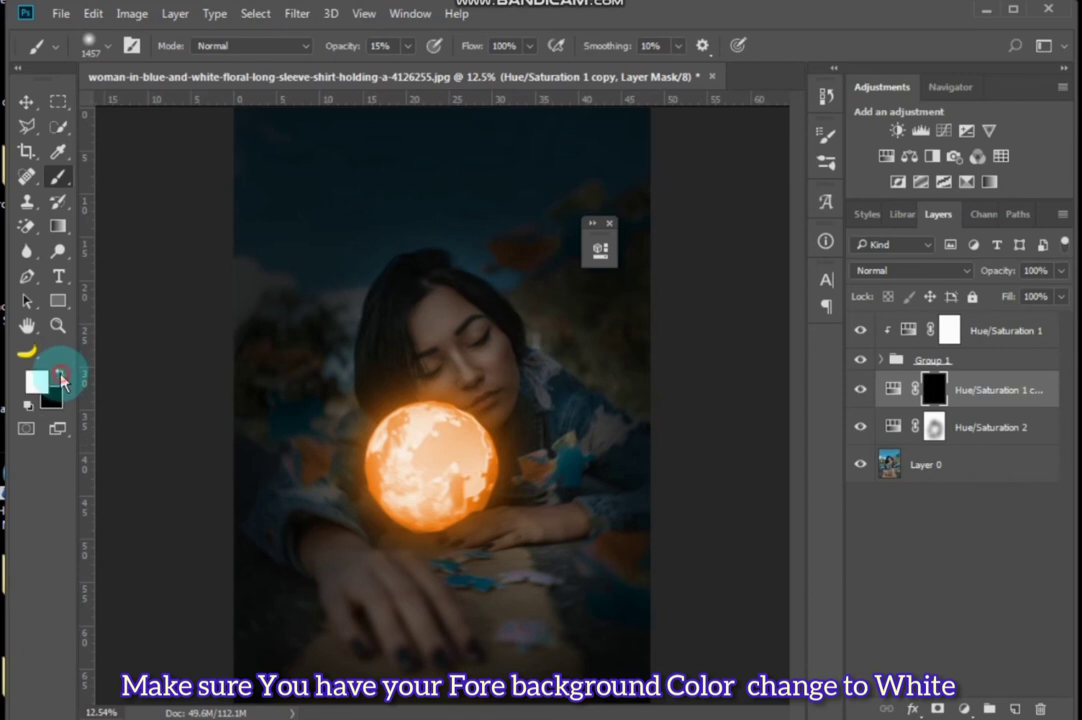
{"action": "mouse_move", "coordinate": [452, 292]}
{"action": "left_mouse_down"}
{"action": "mouse_move", "coordinate": [451, 338]}
{"action": "mouse_move", "coordinate": [430, 312]}
{"action": "left_mouse_up"}
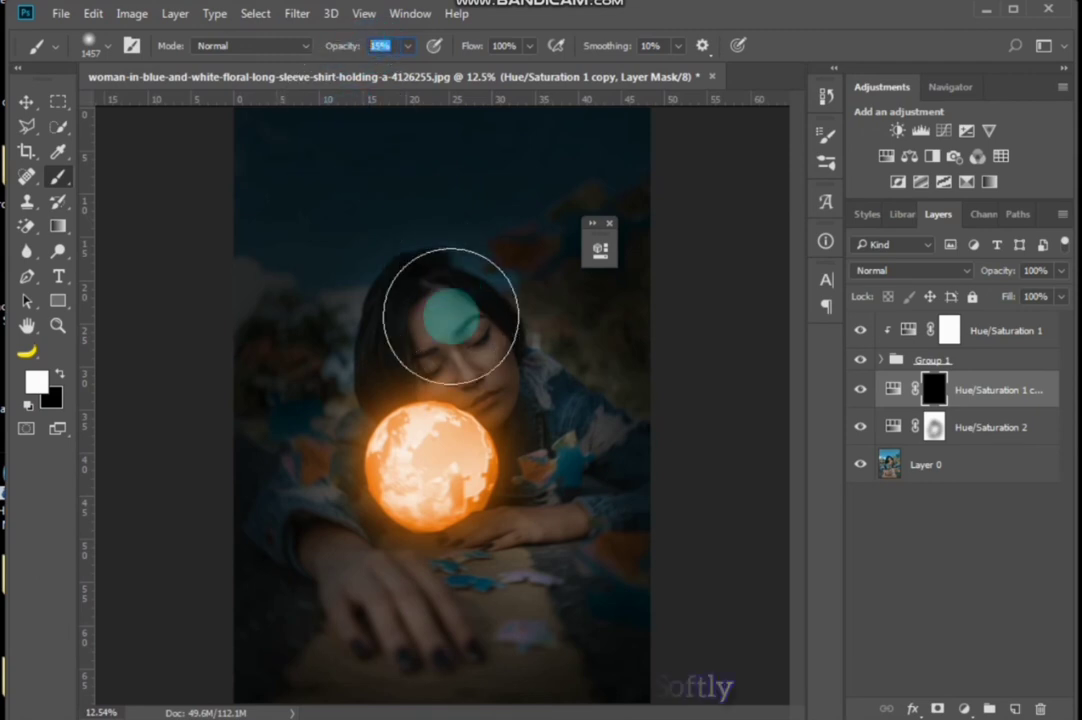
{"action": "left_click", "coordinate": [453, 355]}
{"action": "left_click", "coordinate": [467, 362]}
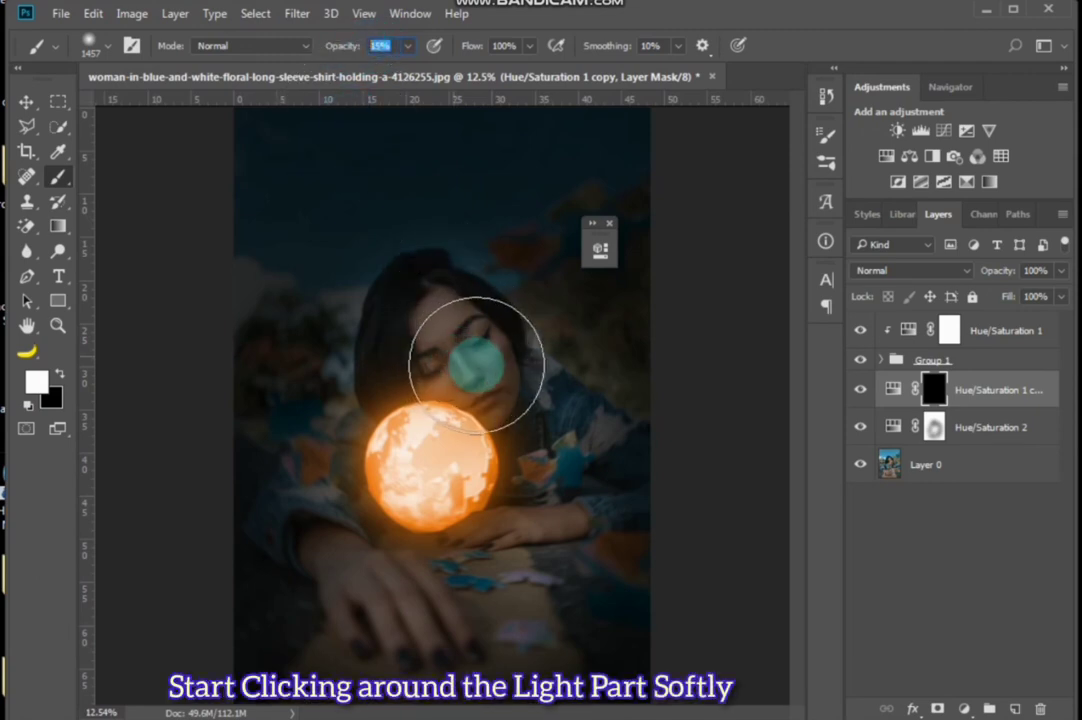
{"action": "left_click", "coordinate": [485, 384]}
{"action": "left_click", "coordinate": [512, 392]}
{"action": "left_click", "coordinate": [477, 337]}
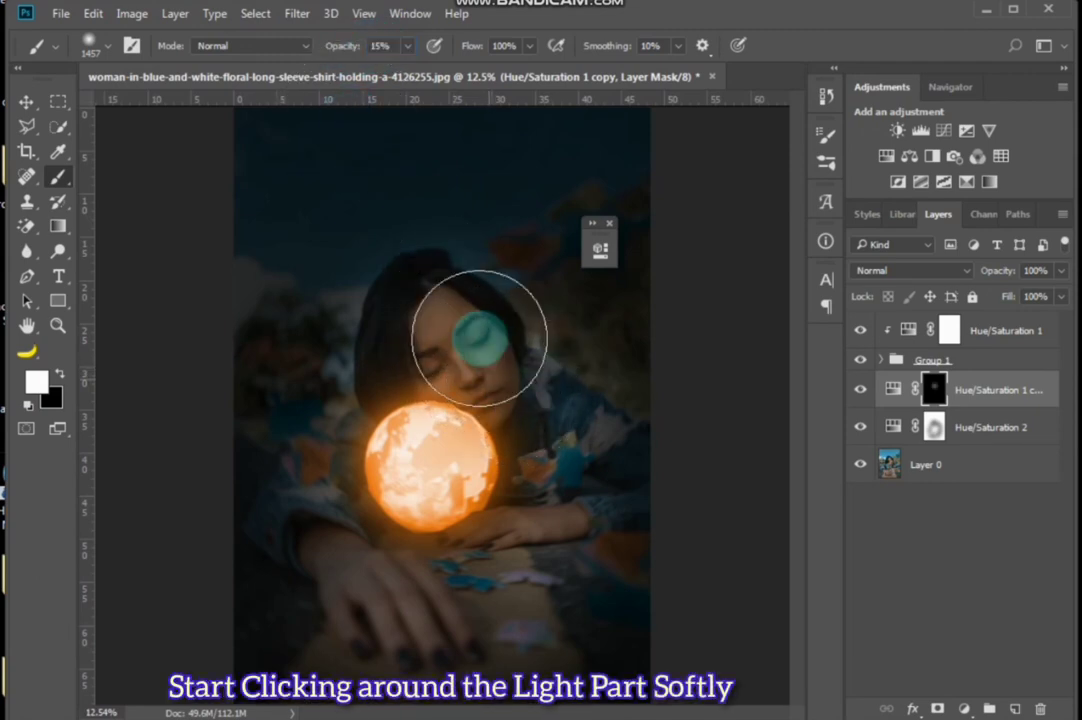
{"action": "left_click", "coordinate": [500, 382]}
{"action": "left_click", "coordinate": [526, 432]}
{"action": "left_click", "coordinate": [548, 448]}
{"action": "left_click", "coordinate": [562, 448]}
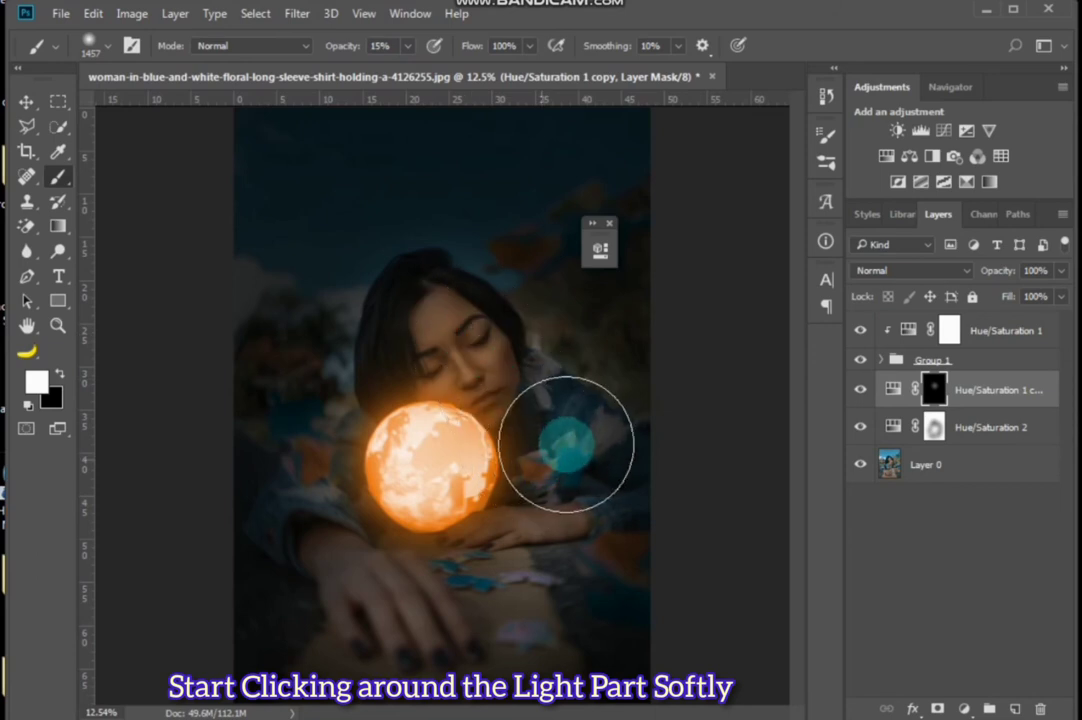
{"action": "left_click", "coordinate": [585, 450]}
{"action": "left_click", "coordinate": [560, 473]}
{"action": "left_click", "coordinate": [541, 524]}
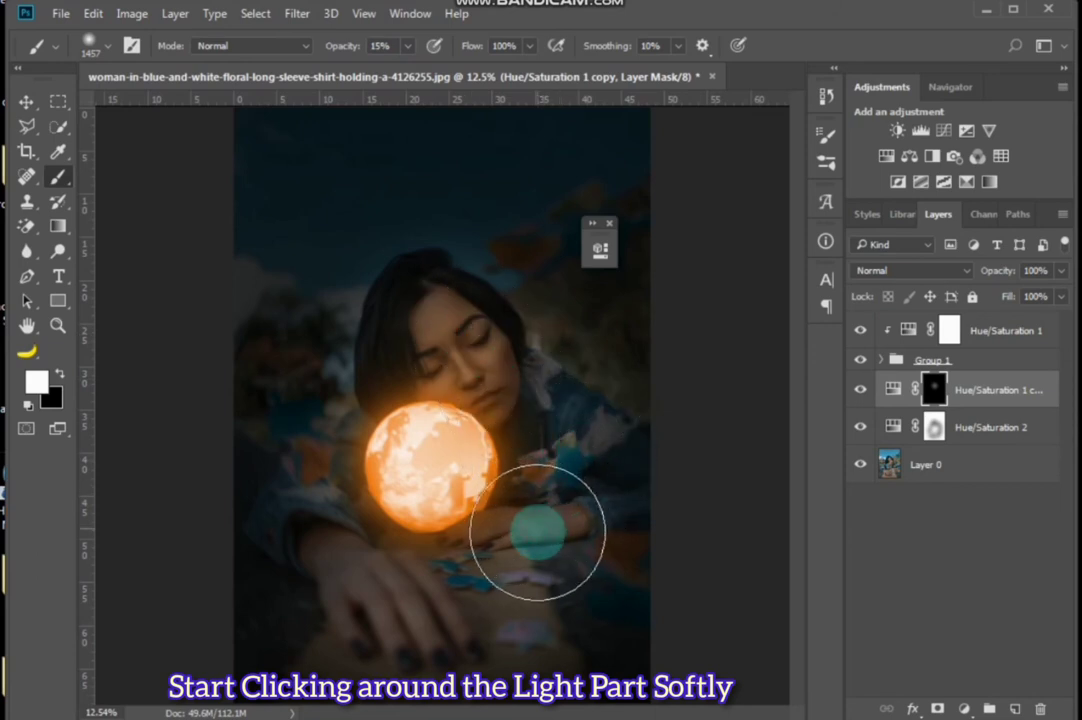
{"action": "left_click", "coordinate": [514, 548]}
{"action": "left_click", "coordinate": [507, 568]}
{"action": "left_click", "coordinate": [497, 589]}
{"action": "left_click", "coordinate": [483, 603]}
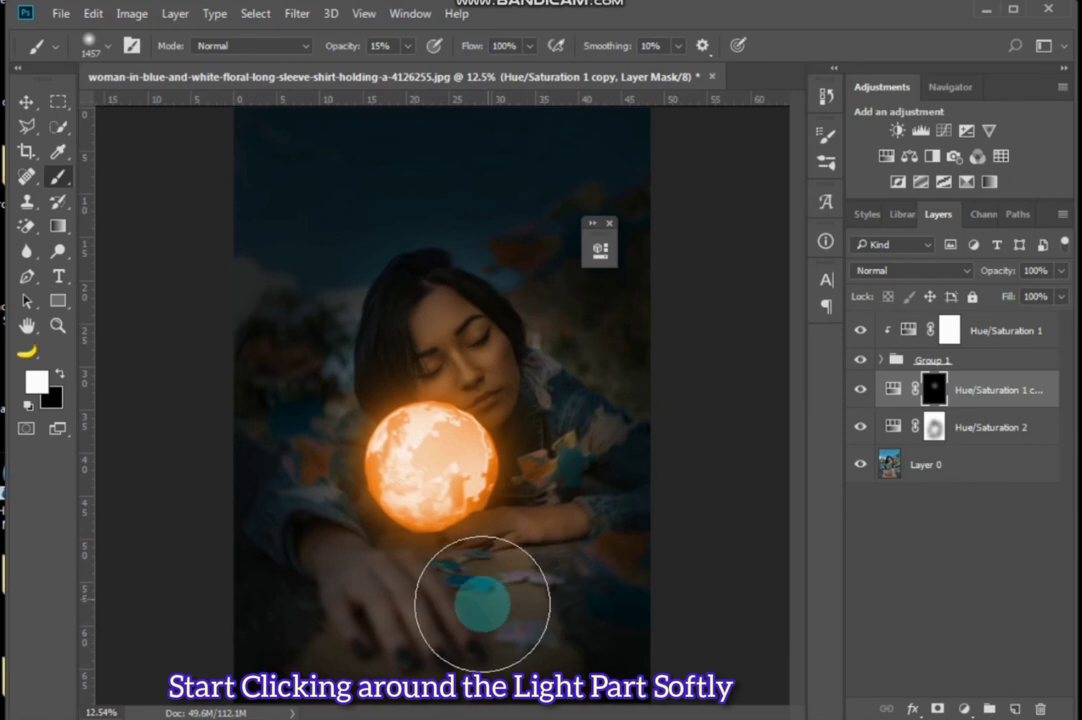
{"action": "left_click", "coordinate": [459, 616]}
{"action": "left_click", "coordinate": [442, 623]}
{"action": "left_click", "coordinate": [423, 628]}
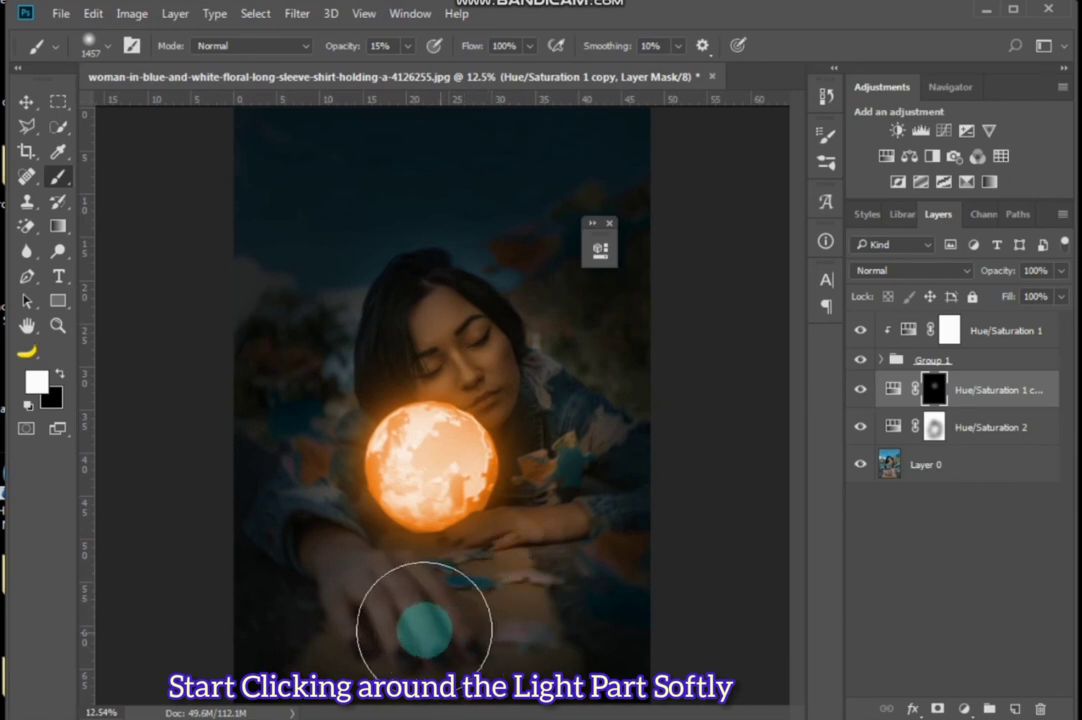
{"action": "left_click", "coordinate": [410, 620]}
{"action": "left_click", "coordinate": [374, 584]}
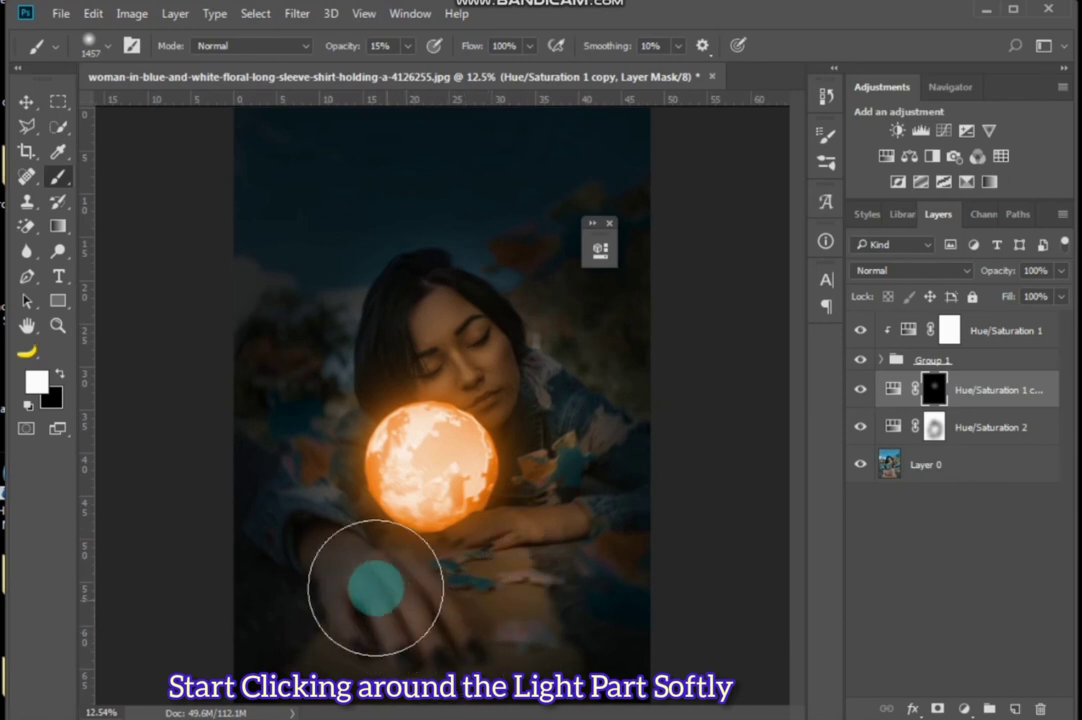
{"action": "left_click", "coordinate": [365, 580]}
{"action": "left_click", "coordinate": [355, 570]}
{"action": "left_click", "coordinate": [345, 550]}
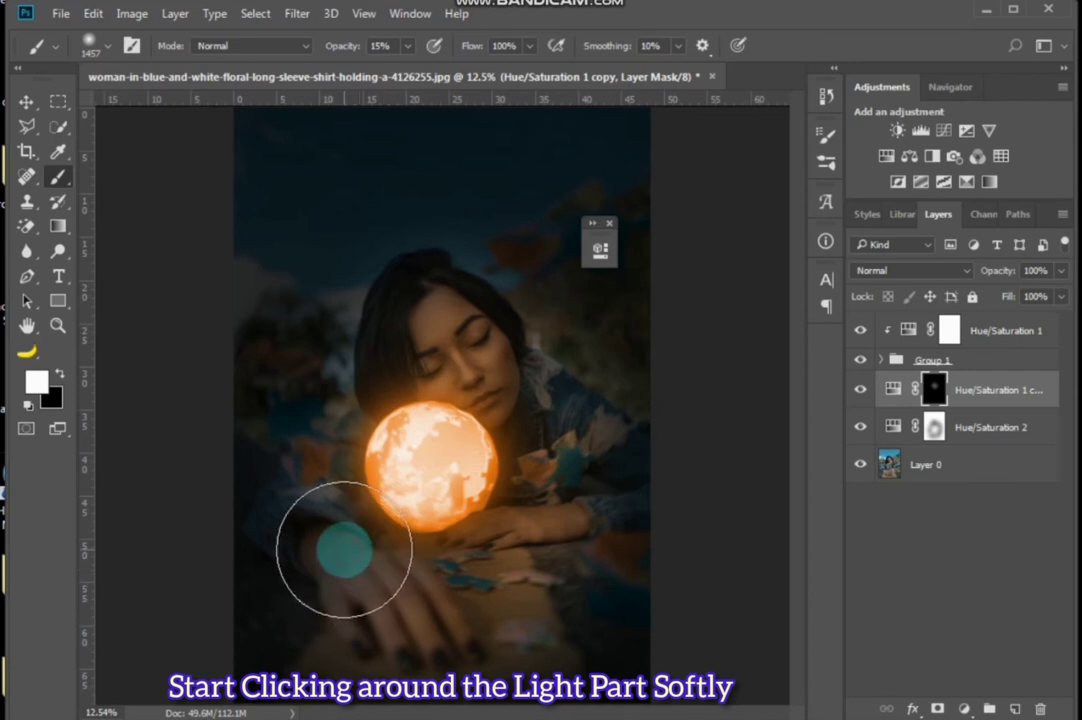
{"action": "left_click", "coordinate": [357, 572]}
{"action": "left_click", "coordinate": [418, 618]}
{"action": "left_click", "coordinate": [444, 623]}
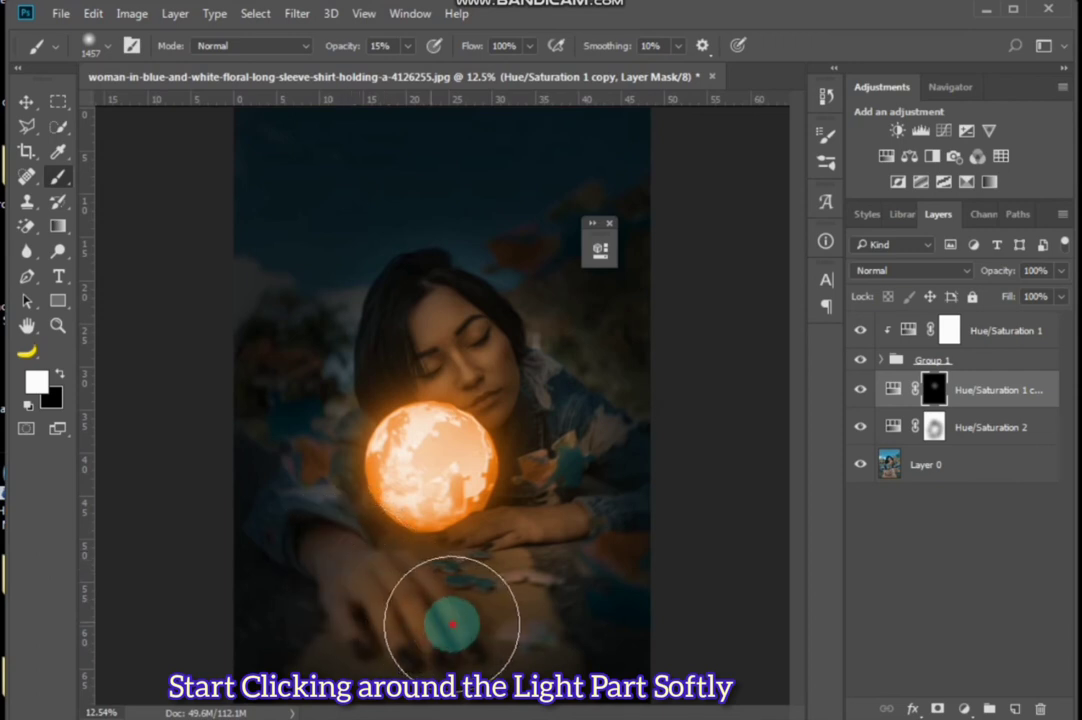
{"action": "left_click", "coordinate": [497, 628]}
{"action": "left_click", "coordinate": [519, 617]}
{"action": "left_click", "coordinate": [514, 588]}
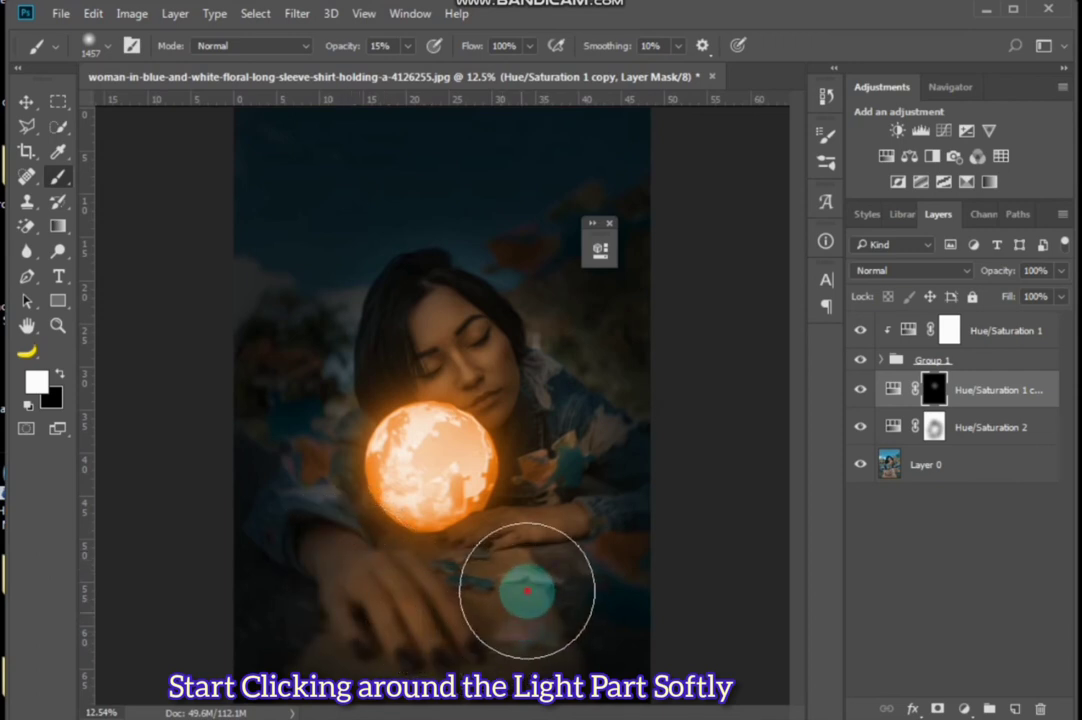
{"action": "left_click", "coordinate": [496, 562]}
{"action": "left_click", "coordinate": [467, 549]}
{"action": "left_click", "coordinate": [388, 552]}
{"action": "left_click", "coordinate": [374, 546]}
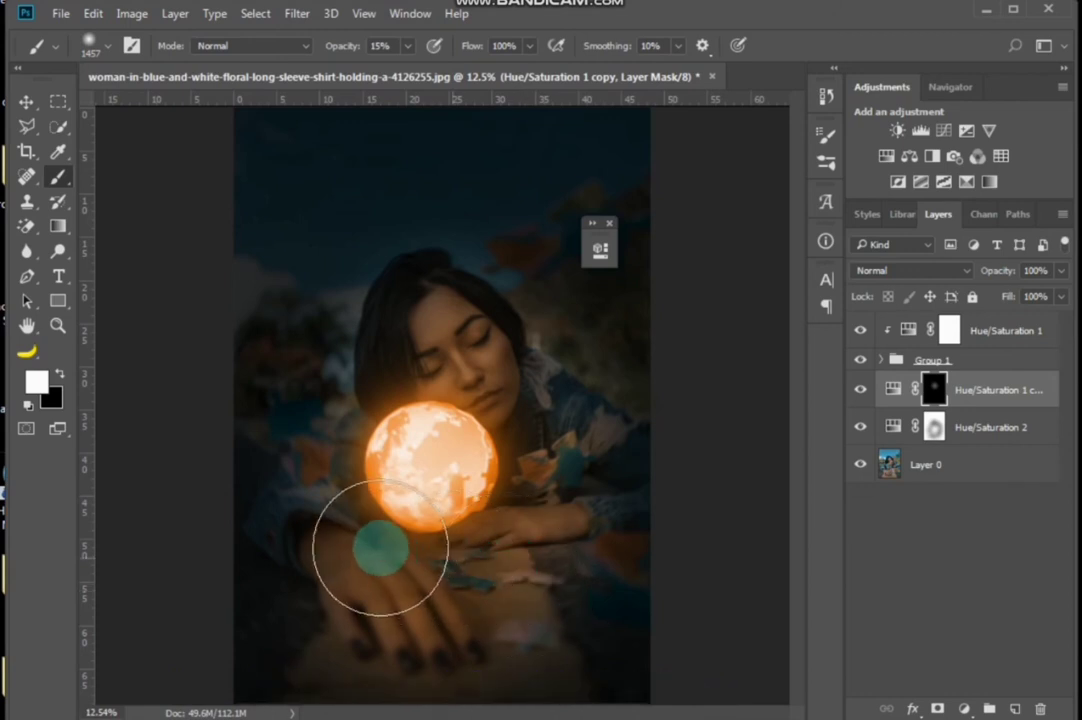
{"action": "left_click", "coordinate": [356, 528]}
{"action": "left_click", "coordinate": [350, 521]}
{"action": "left_click", "coordinate": [374, 584]}
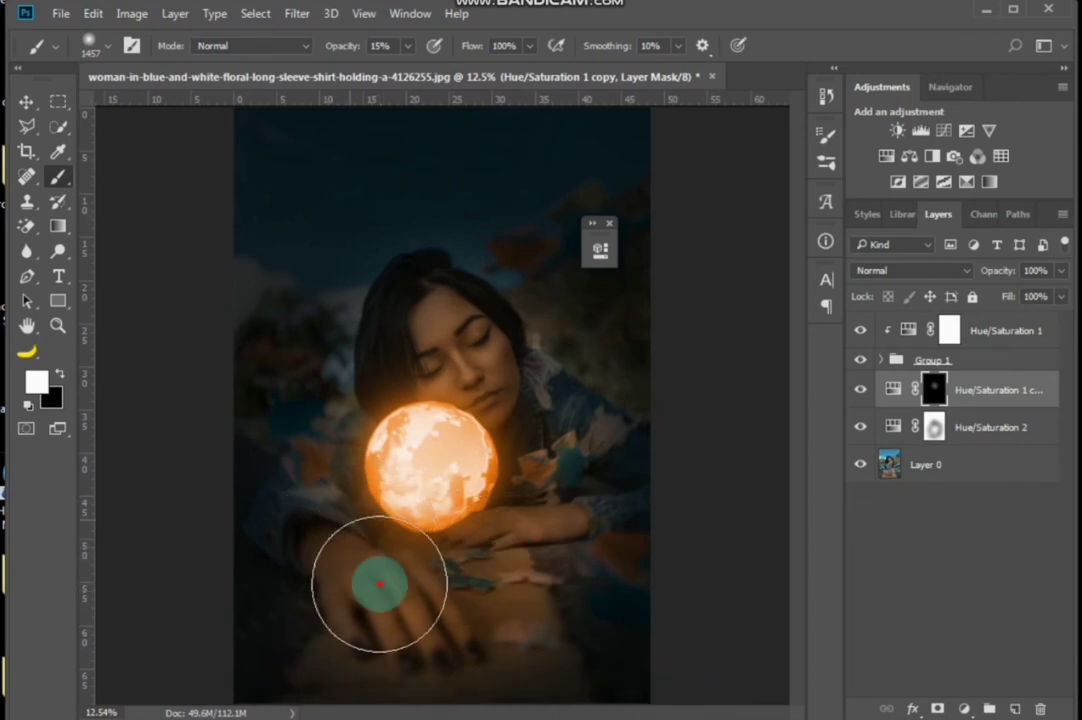
{"action": "left_click", "coordinate": [382, 618]}
{"action": "left_click", "coordinate": [415, 635]}
{"action": "left_click", "coordinate": [433, 663]}
{"action": "left_click", "coordinate": [493, 640]}
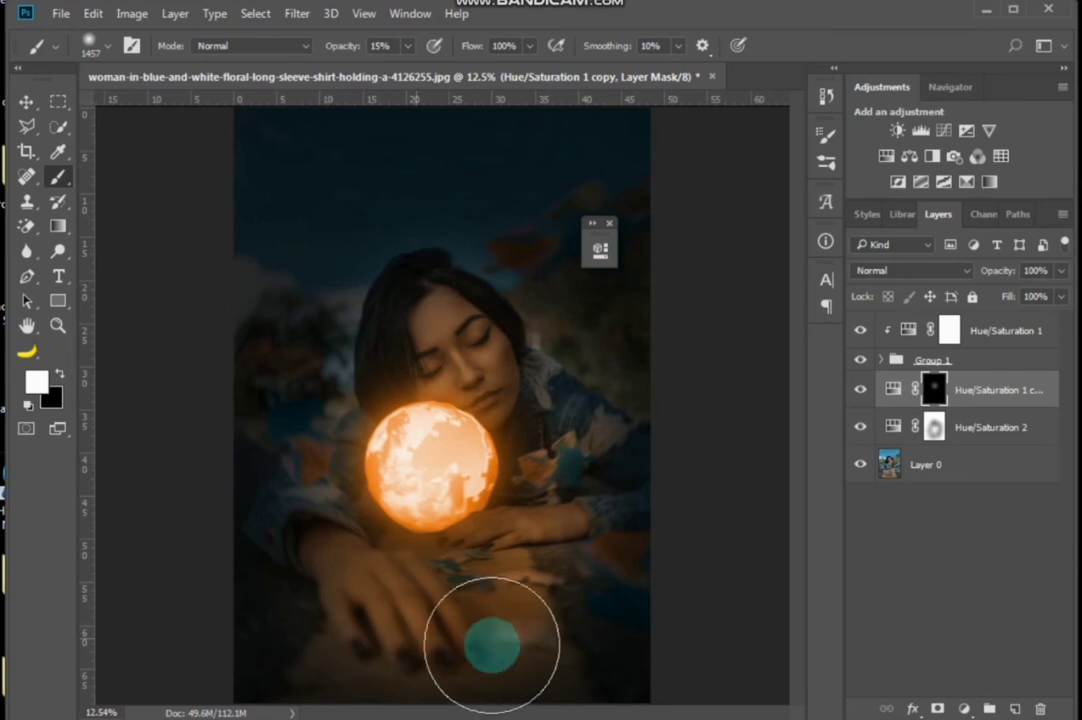
{"action": "left_click", "coordinate": [522, 605]}
{"action": "left_click", "coordinate": [520, 578]}
{"action": "left_click", "coordinate": [524, 543]}
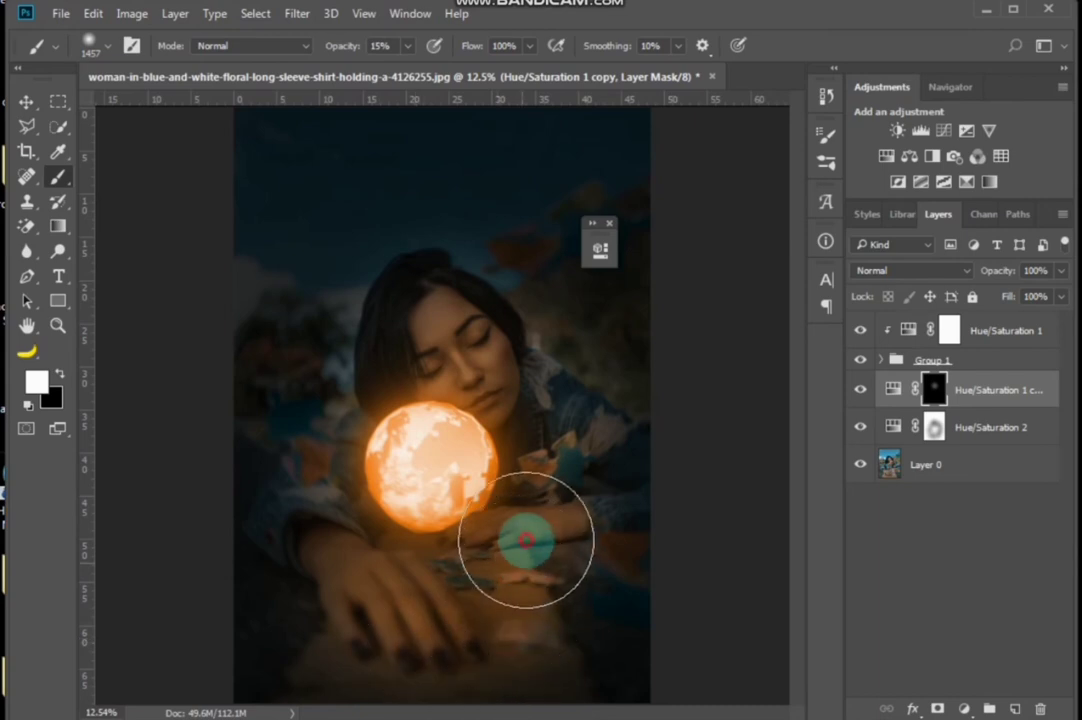
{"action": "left_click", "coordinate": [470, 530]}
{"action": "left_click", "coordinate": [393, 536]}
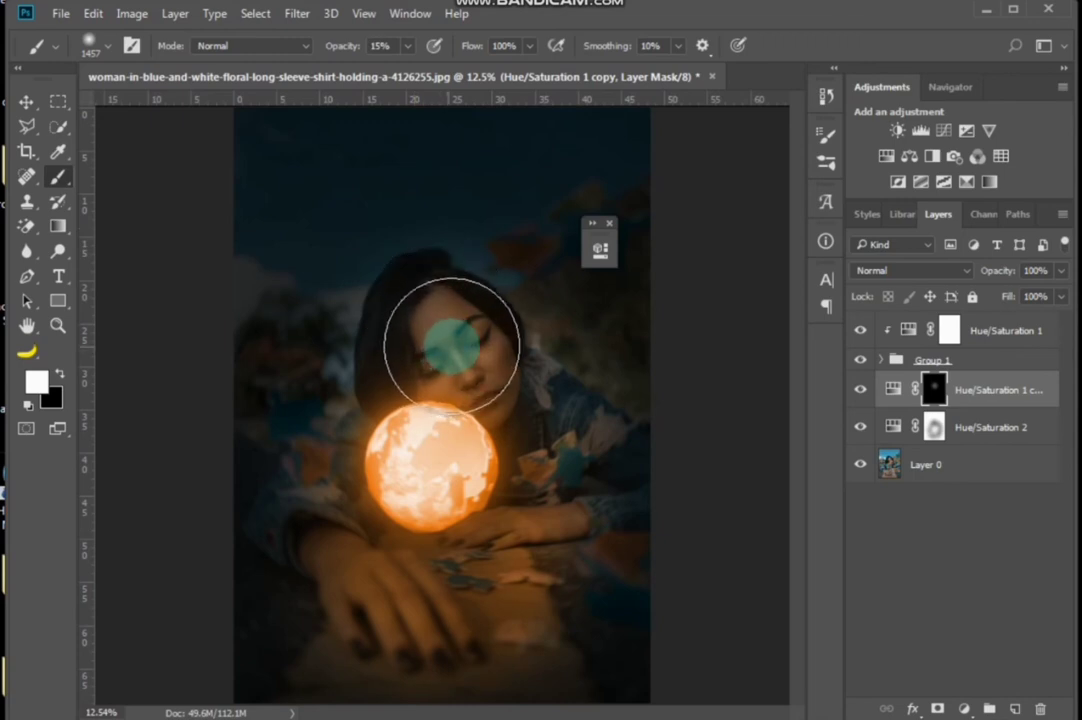
{"action": "mouse_move", "coordinate": [449, 340]}
{"action": "left_mouse_down"}
{"action": "mouse_move", "coordinate": [459, 350]}
{"action": "mouse_move", "coordinate": [413, 210]}
{"action": "left_mouse_up"}
Raise the brush opacity to 20% and paint more white on the same mask to strengthen the orange light around the globe
{"action": "left_click", "coordinate": [388, 45]}
{"action": "left_click_drag", "start_coordinate": [391, 47], "coordinate": [382, 46]}
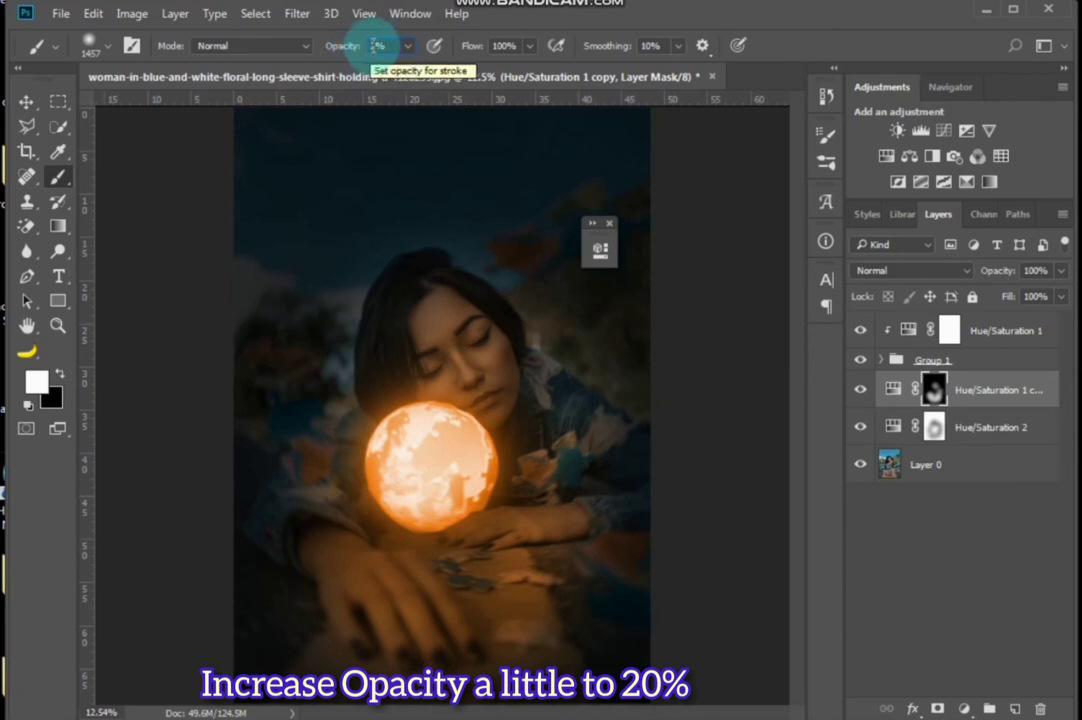
{"action": "type", "text": "20"}
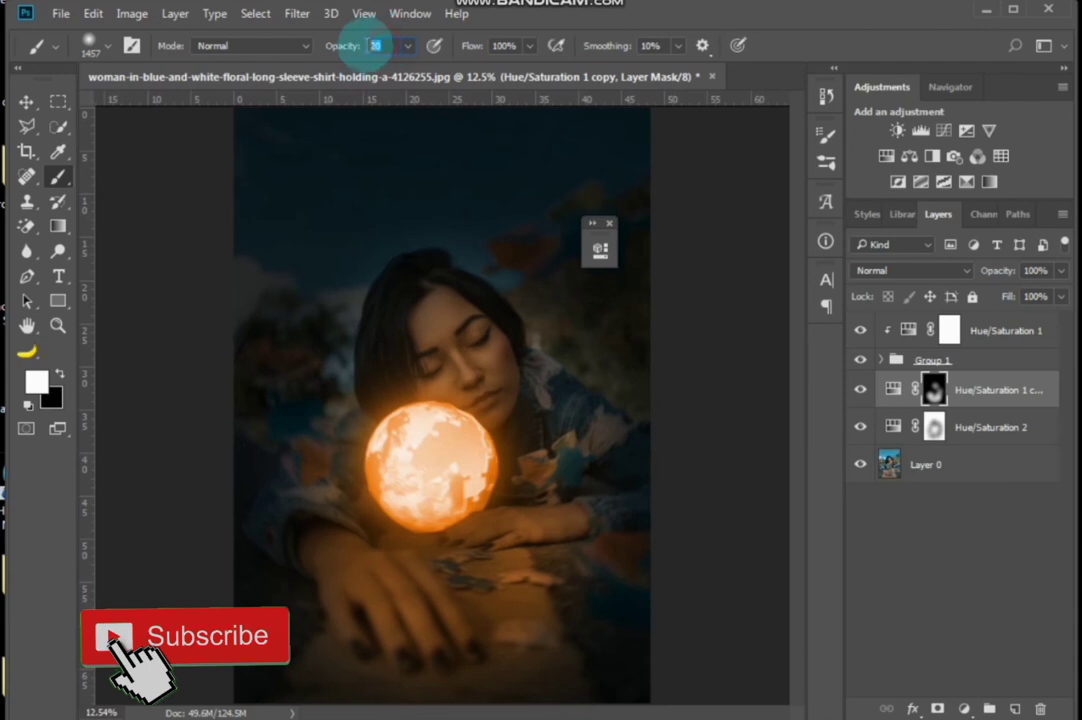
{"action": "key", "text": "Return"}
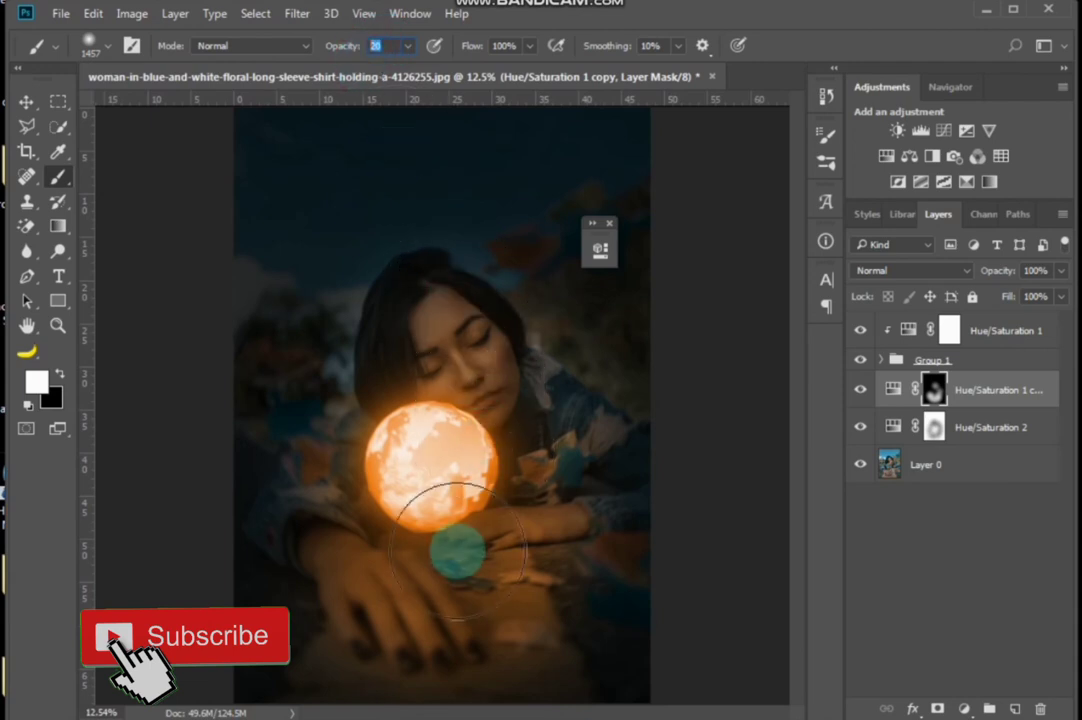
{"action": "mouse_move", "coordinate": [393, 591]}
{"action": "left_mouse_down"}
{"action": "mouse_move", "coordinate": [347, 557]}
{"action": "mouse_move", "coordinate": [400, 635]}
{"action": "mouse_move", "coordinate": [437, 643]}
{"action": "mouse_move", "coordinate": [489, 628]}
{"action": "mouse_move", "coordinate": [511, 614]}
{"action": "mouse_move", "coordinate": [510, 587]}
{"action": "mouse_move", "coordinate": [553, 604]}
{"action": "mouse_move", "coordinate": [563, 517]}
{"action": "mouse_move", "coordinate": [553, 430]}
{"action": "mouse_move", "coordinate": [520, 389]}
{"action": "mouse_move", "coordinate": [497, 393]}
{"action": "mouse_move", "coordinate": [473, 341]}
{"action": "mouse_move", "coordinate": [435, 304]}
{"action": "mouse_move", "coordinate": [406, 352]}
{"action": "mouse_move", "coordinate": [364, 527]}
{"action": "mouse_move", "coordinate": [397, 548]}
{"action": "mouse_move", "coordinate": [457, 556]}
{"action": "mouse_move", "coordinate": [503, 532]}
{"action": "mouse_move", "coordinate": [442, 435]}
{"action": "mouse_move", "coordinate": [433, 508]}
{"action": "mouse_move", "coordinate": [514, 544]}
{"action": "mouse_move", "coordinate": [509, 580]}
{"action": "mouse_move", "coordinate": [461, 612]}
{"action": "mouse_move", "coordinate": [392, 603]}
{"action": "mouse_move", "coordinate": [443, 647]}
{"action": "mouse_move", "coordinate": [524, 622]}
{"action": "mouse_move", "coordinate": [527, 555]}
{"action": "mouse_move", "coordinate": [493, 454]}
{"action": "mouse_move", "coordinate": [445, 425]}
{"action": "mouse_move", "coordinate": [459, 388]}
{"action": "mouse_move", "coordinate": [519, 415]}
{"action": "mouse_move", "coordinate": [447, 459]}
{"action": "mouse_move", "coordinate": [500, 518]}
{"action": "mouse_move", "coordinate": [425, 450]}
{"action": "mouse_move", "coordinate": [430, 352]}
{"action": "mouse_move", "coordinate": [524, 432]}
{"action": "mouse_move", "coordinate": [526, 500]}
{"action": "mouse_move", "coordinate": [471, 543]}
{"action": "mouse_move", "coordinate": [473, 573]}
{"action": "mouse_move", "coordinate": [150, 150]}
{"action": "mouse_move", "coordinate": [35, 75]}
{"action": "left_mouse_up"}
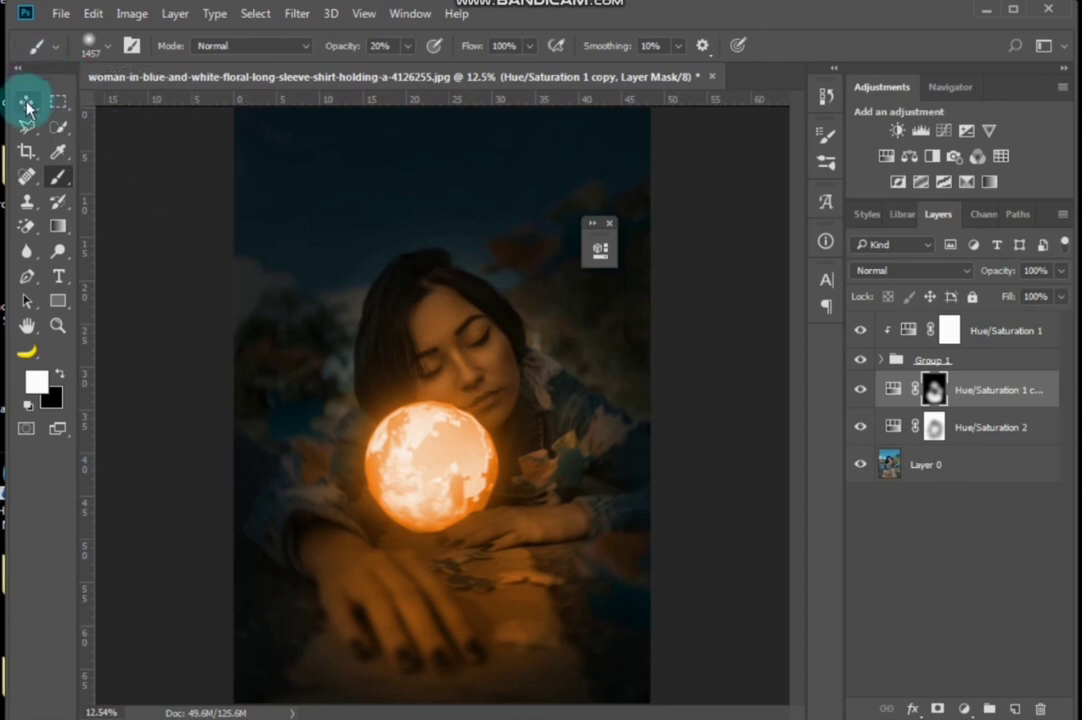
{"action": "left_click", "coordinate": [27, 103]}
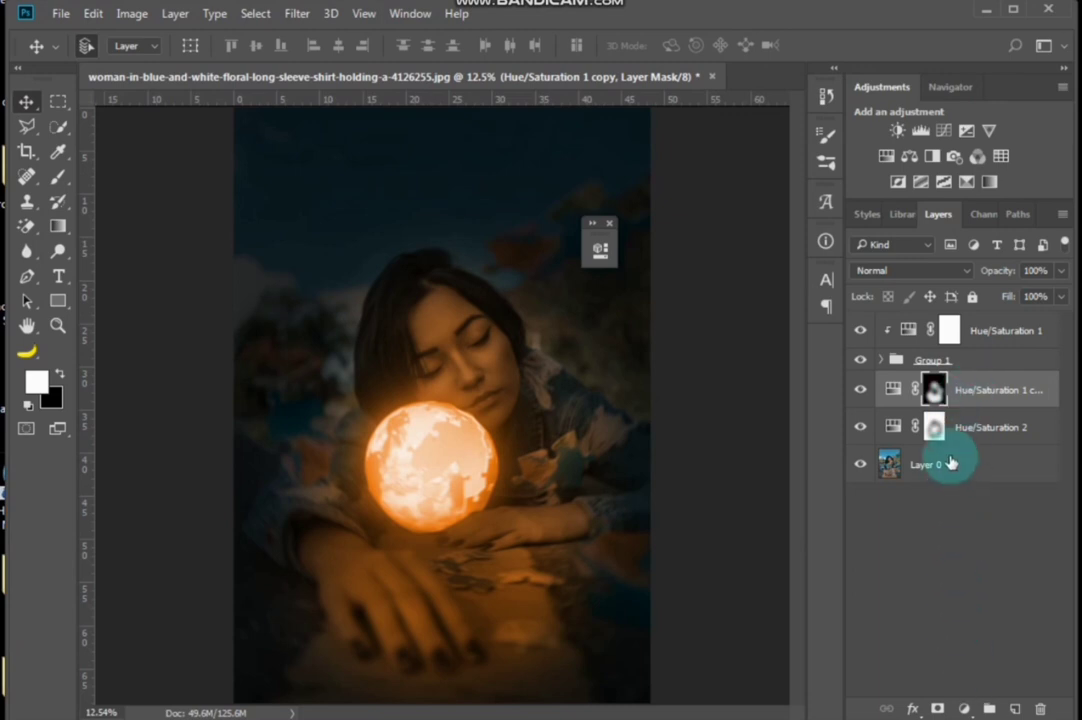
Group all layers above the original photo, from Hue/Saturation 1 down to Hue/Saturation 2
{"action": "left_click", "coordinate": [990, 331]}
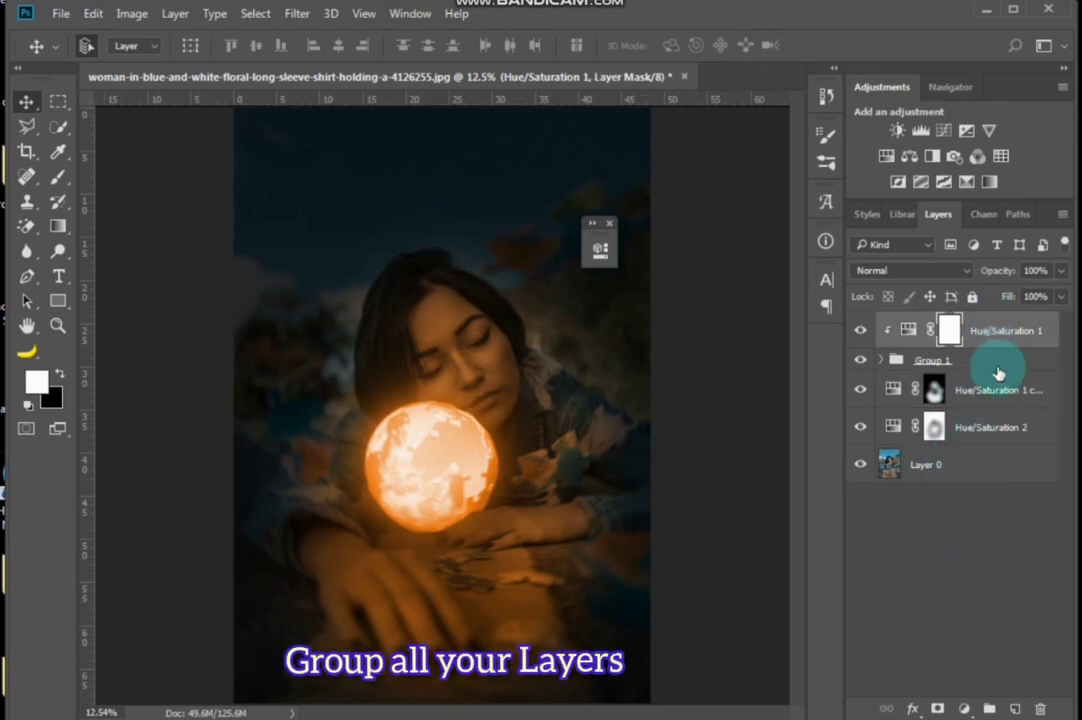
{"action": "left_click", "coordinate": [993, 427], "text": "shift"}
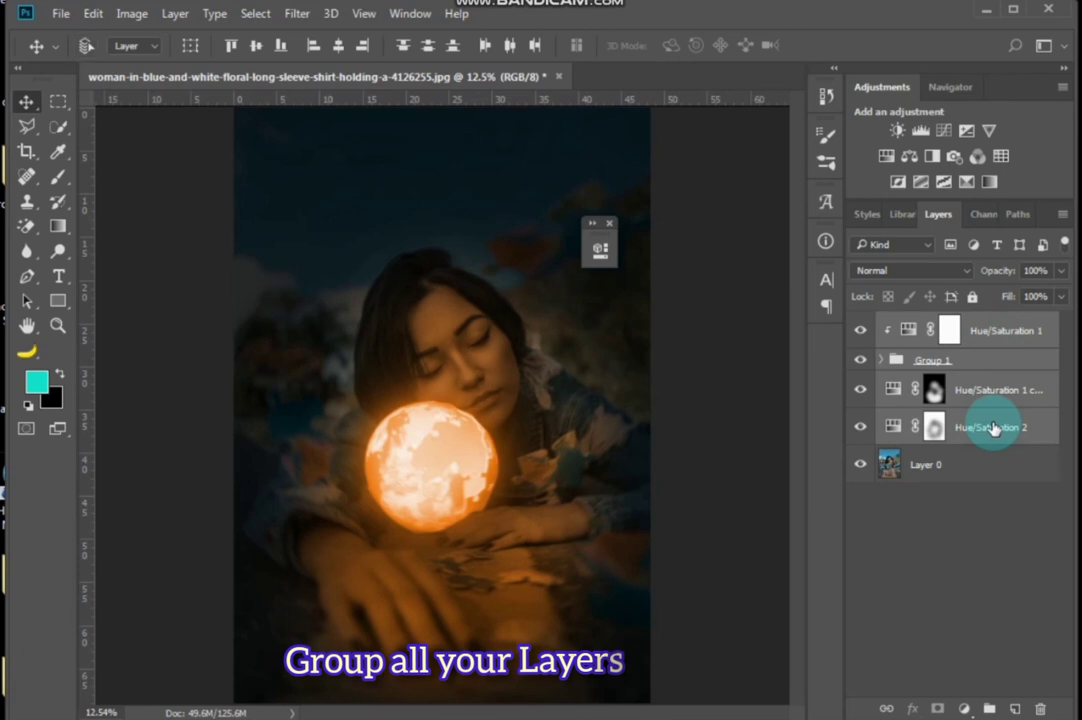
{"action": "key", "text": "ctrl+g"}
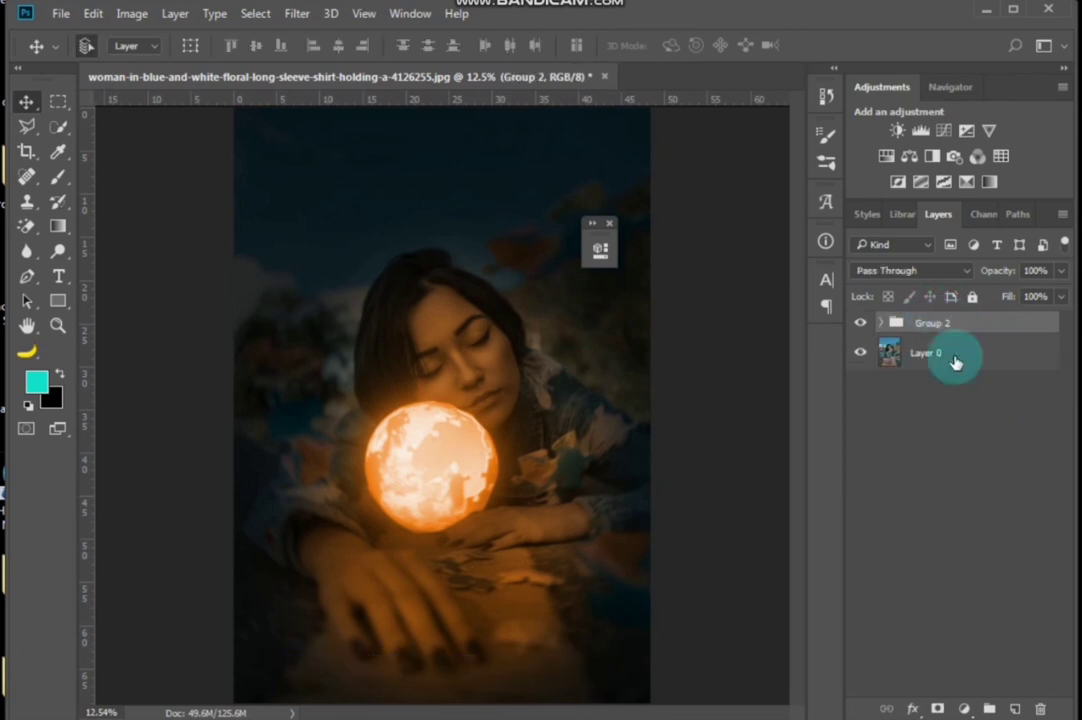
Add a Color Lookup adjustment above Group 2 and try the Fuji ETERNA 250D Fuji 3510 and Fuji ETERNA 250D Kodak 2395 LUTs
{"action": "left_click", "coordinate": [964, 708]}
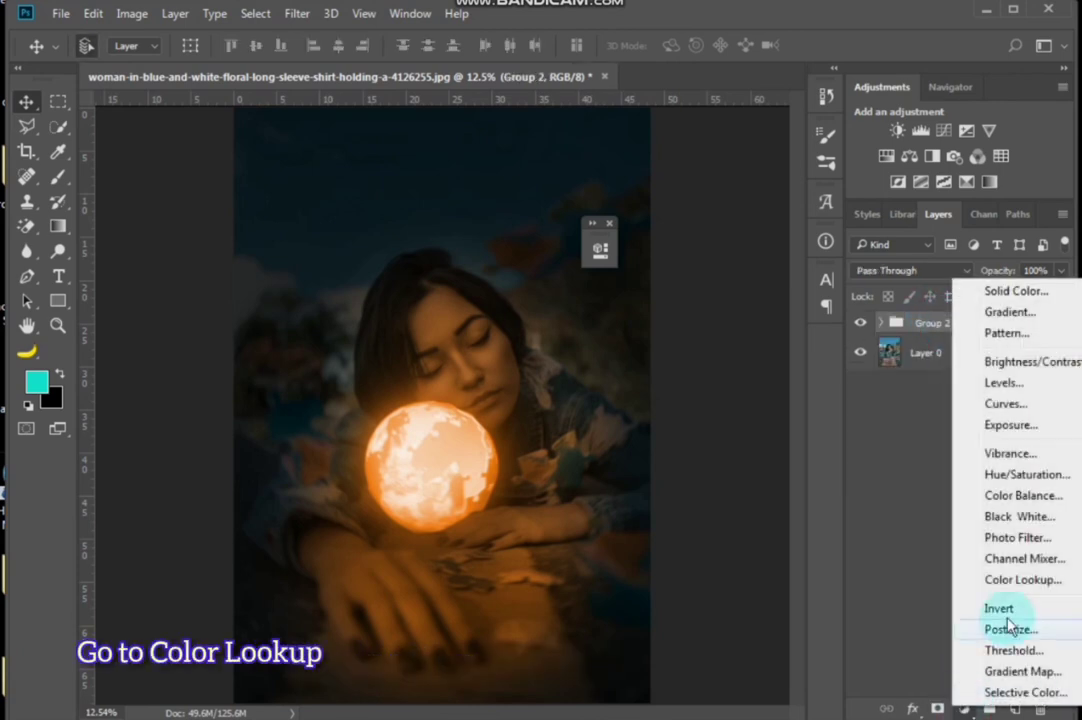
{"action": "left_click", "coordinate": [1034, 582]}
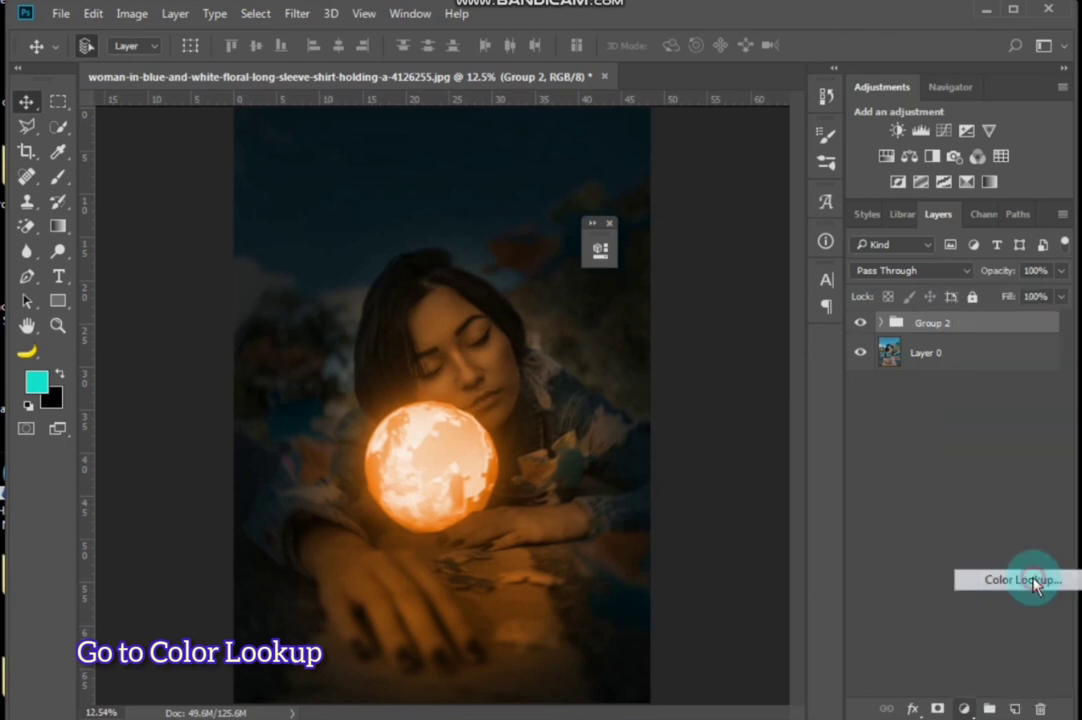
{"action": "left_click", "coordinate": [838, 312]}
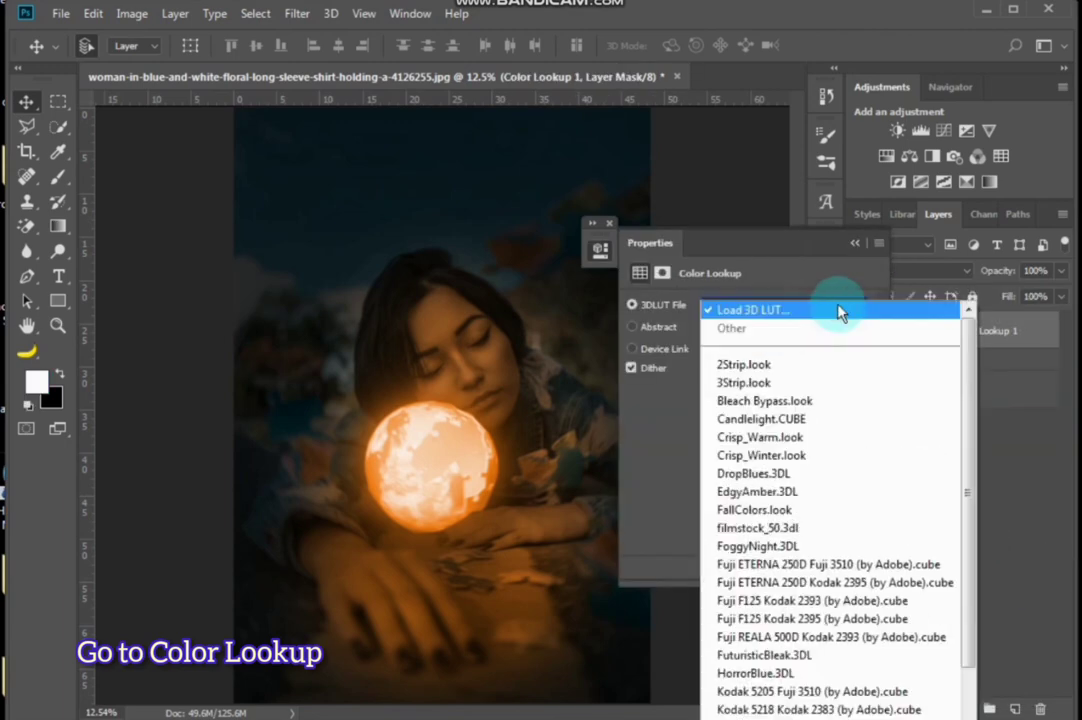
{"action": "left_click", "coordinate": [838, 565]}
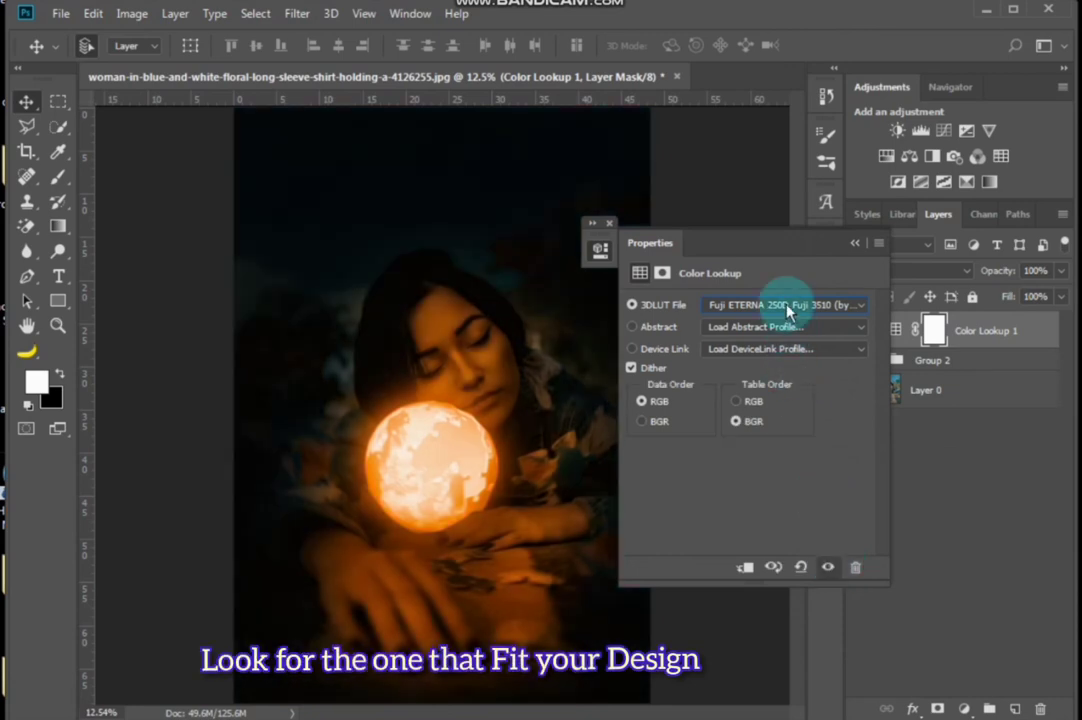
{"action": "left_click", "coordinate": [787, 311]}
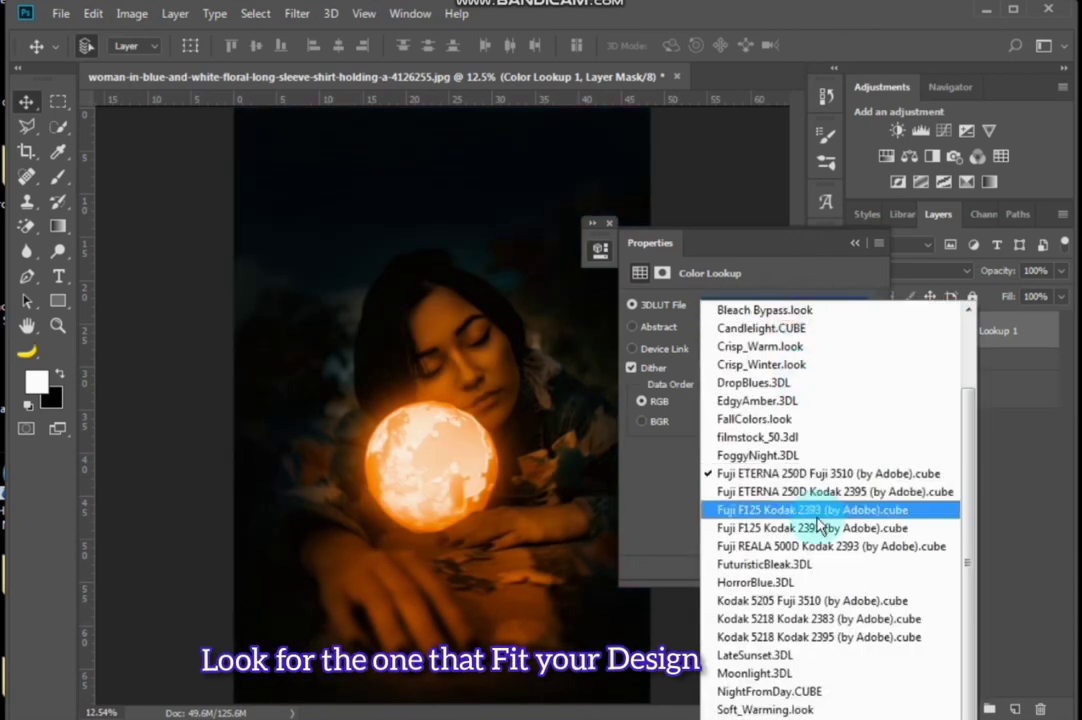
{"action": "left_click", "coordinate": [810, 494]}
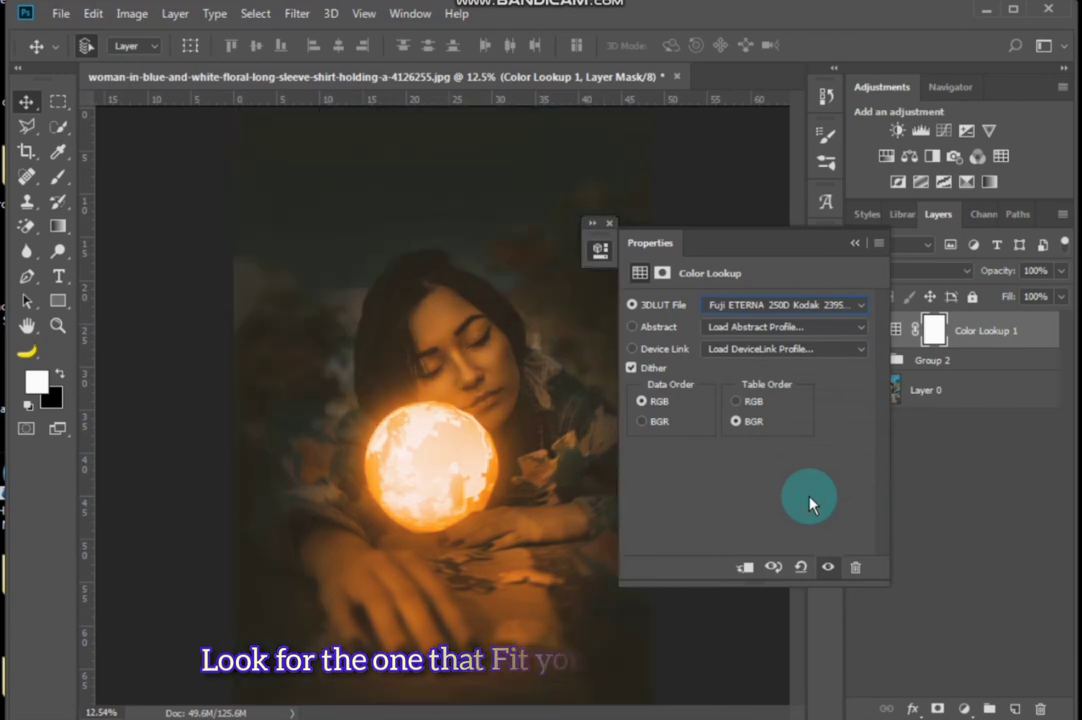
Set the Color Lookup's 3D LUT to Fuji REALA 500D Kodak 2393 and reduce the adjustment layer's opacity to 80%
{"action": "left_click", "coordinate": [772, 306]}
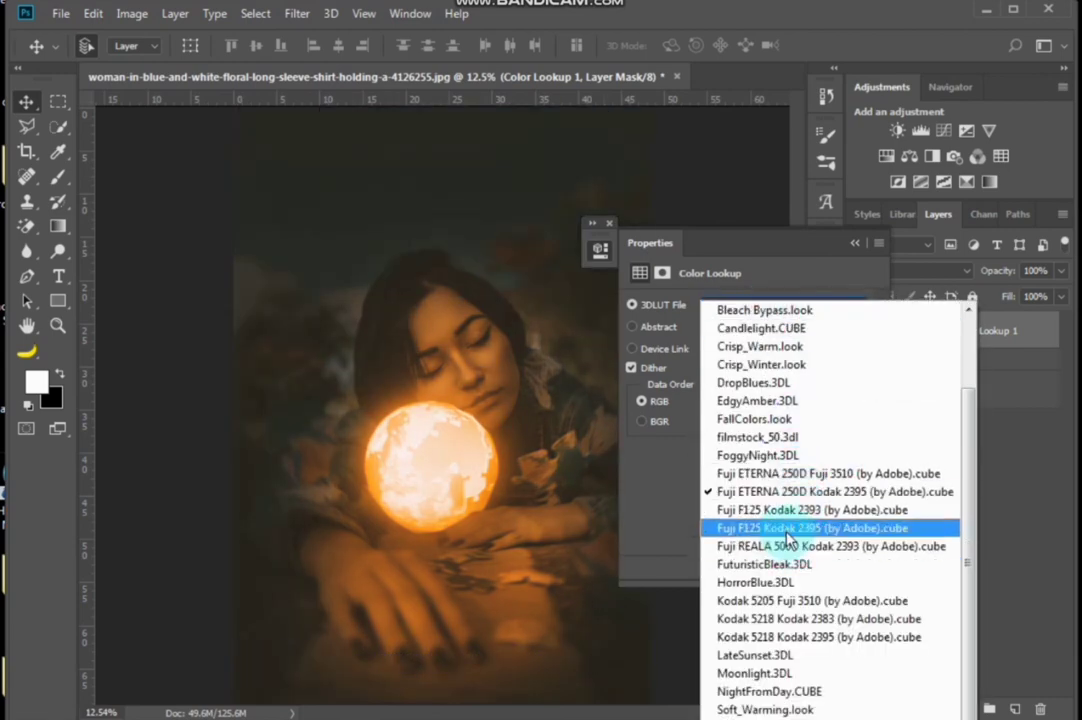
{"action": "left_click", "coordinate": [786, 533]}
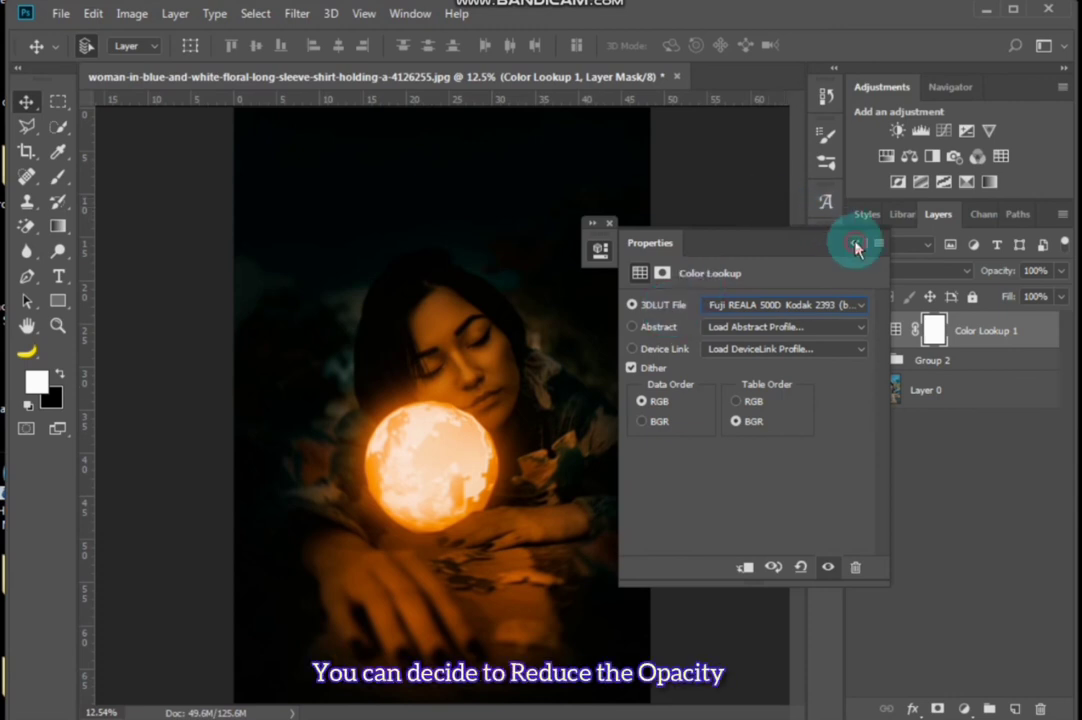
{"action": "left_click", "coordinate": [732, 297]}
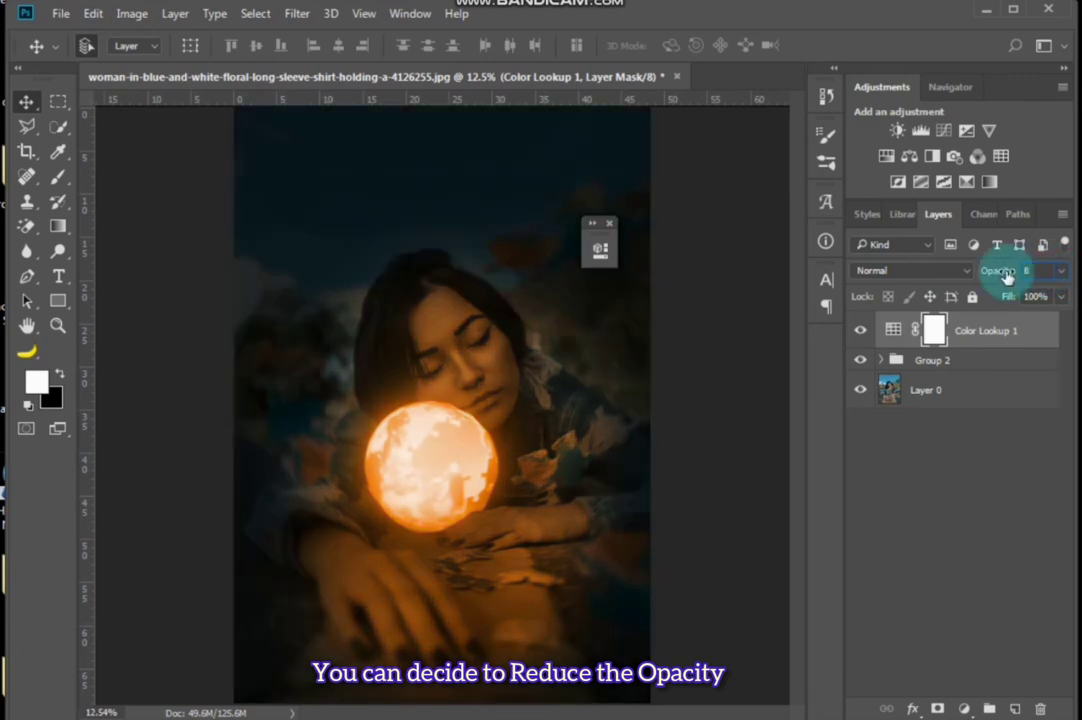
{"action": "type", "text": "0"}
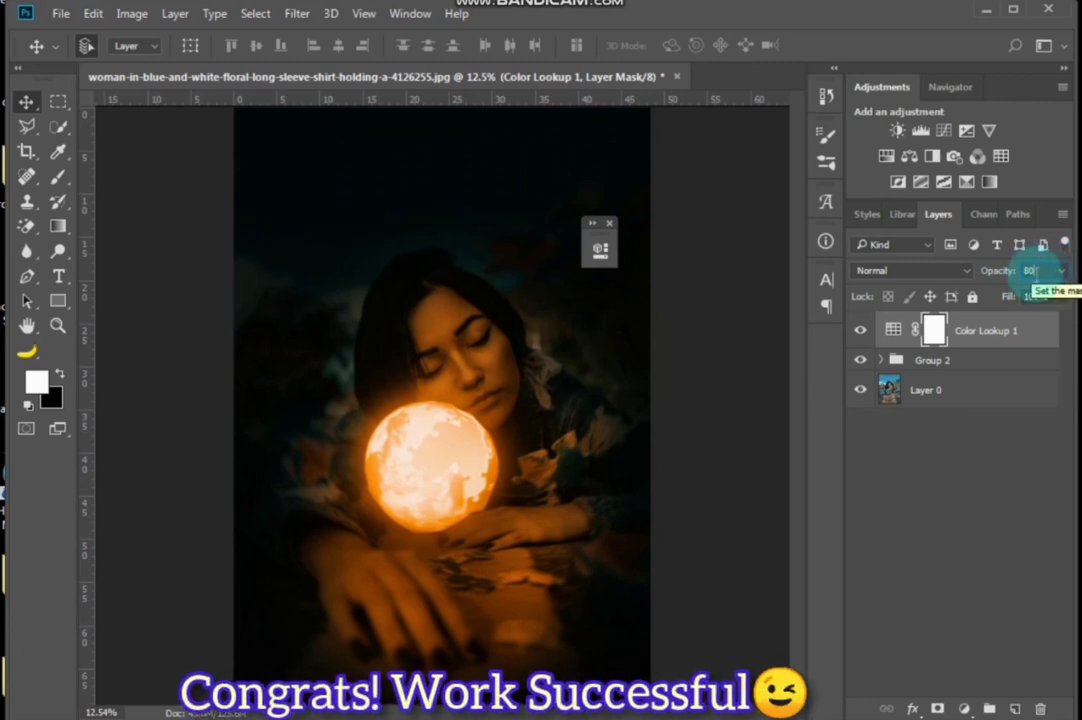
Deselect the layers and switch Group 2's visibility off and on to compare the original photo with the edit
{"action": "left_click", "coordinate": [954, 442]}
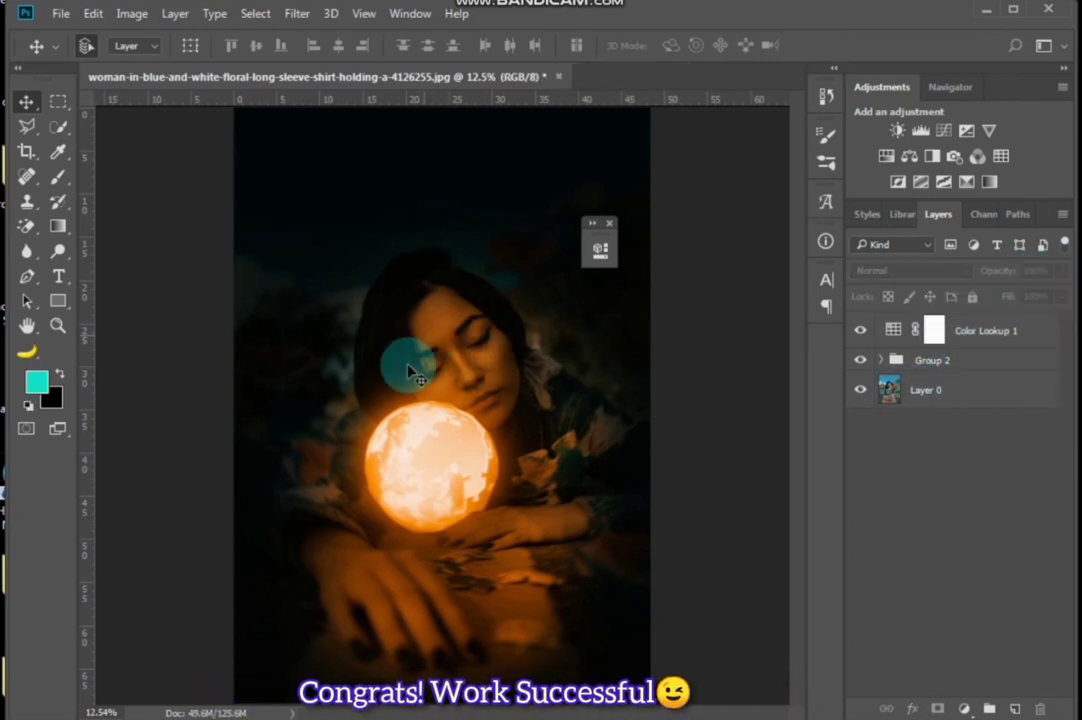
{"action": "left_click", "coordinate": [861, 360]}
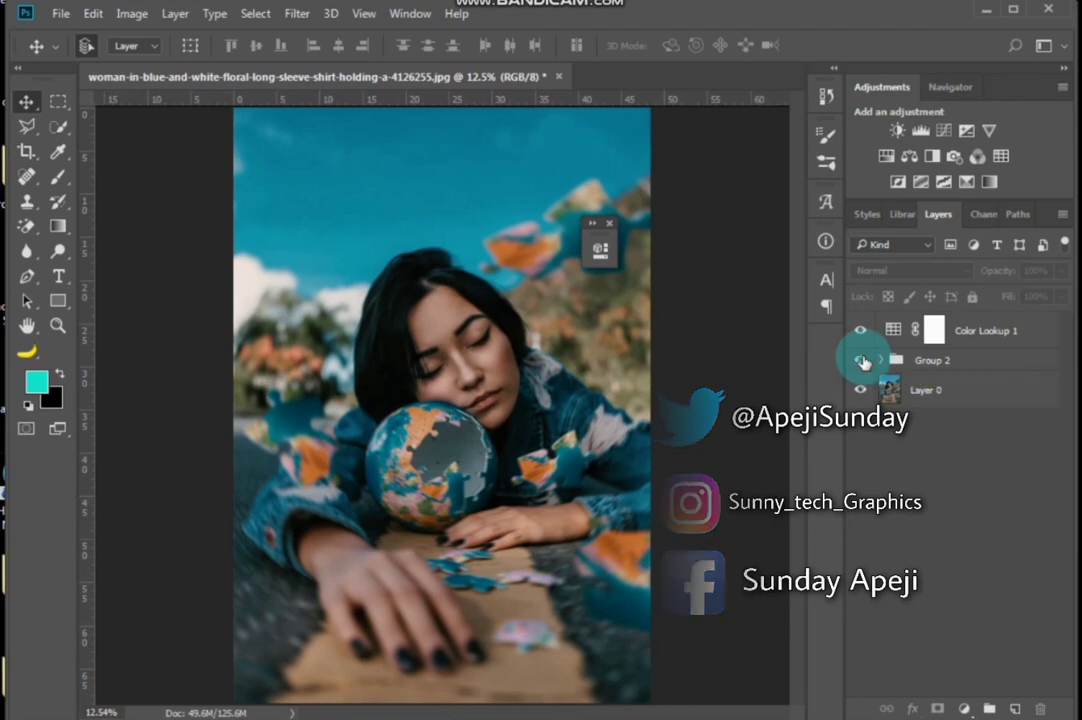
{"action": "left_click", "coordinate": [862, 361]}
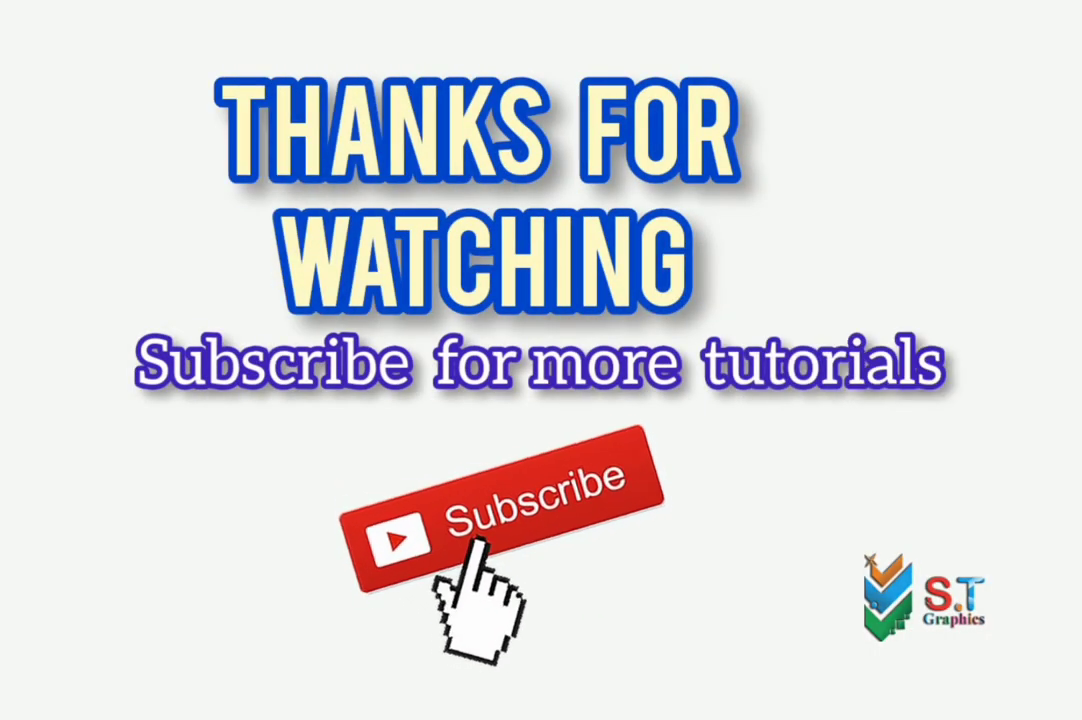